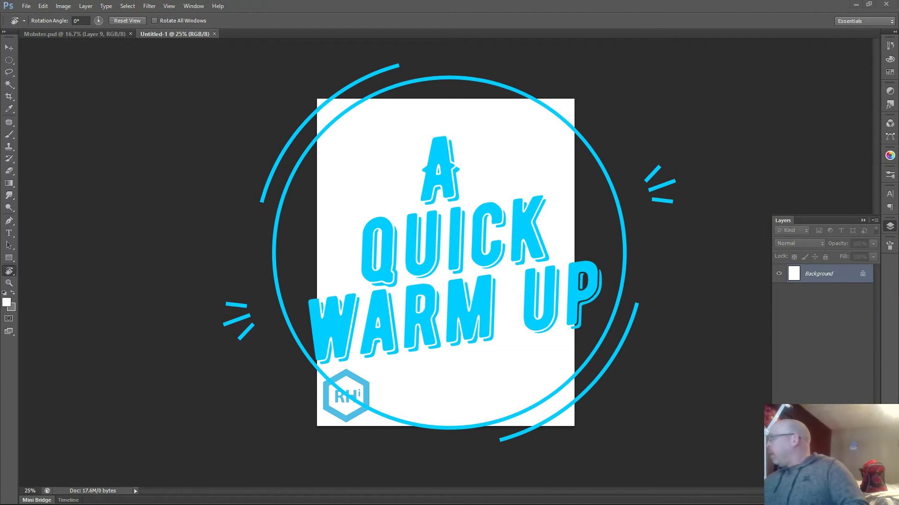
Step: Make a circular elliptical selection in the middle of the page and add a new layer
left_click(9, 60)
left_click_drag(373, 175, 531, 334)
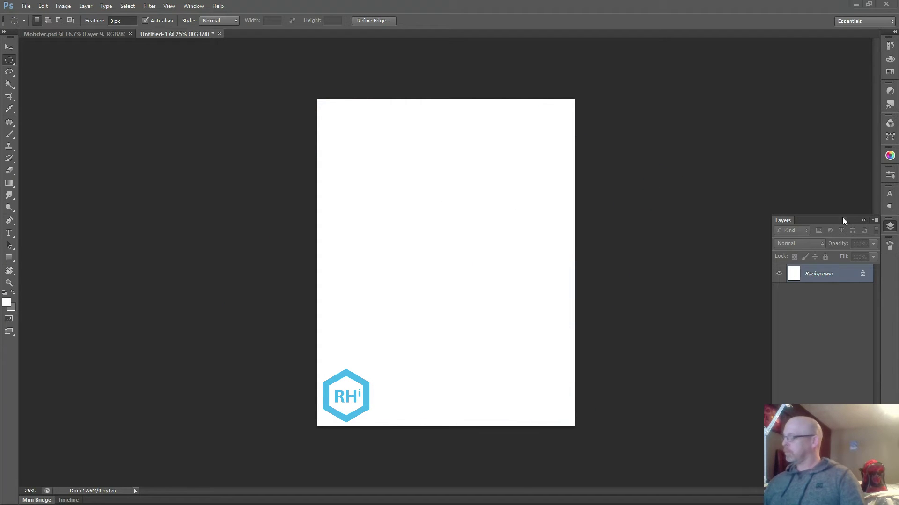
left_click(889, 227)
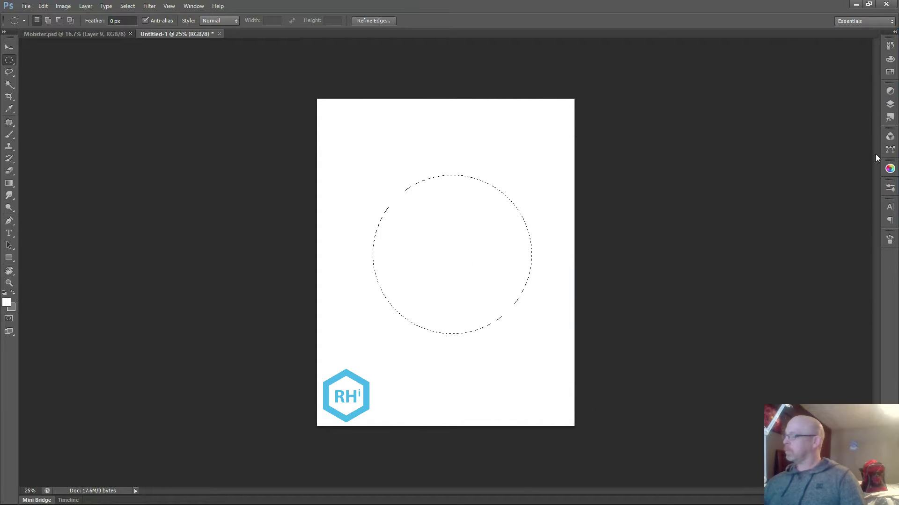
left_click(889, 104)
key("ctrl+shift+alt+n")
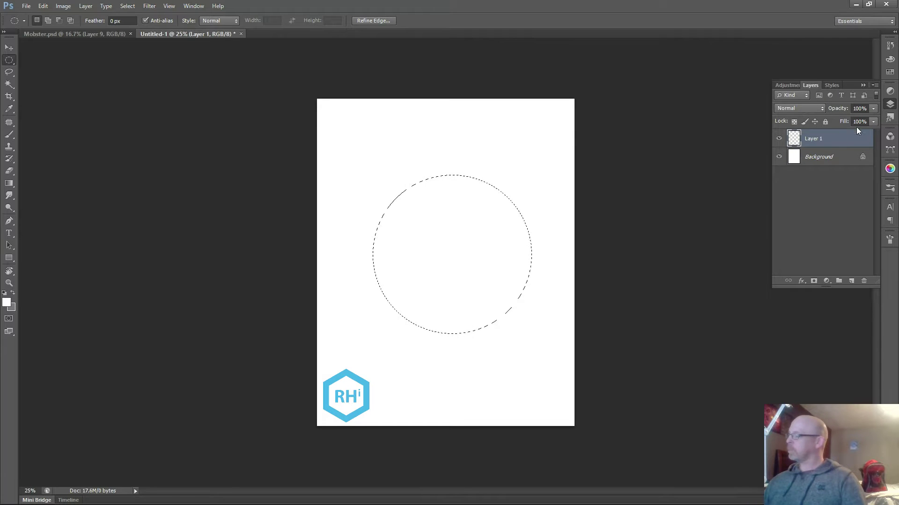
Step: Fill the circle with dark blue-black #172225 and deselect it
left_click(13, 293)
left_click(6, 302)
left_click_drag(453, 248, 453, 169)
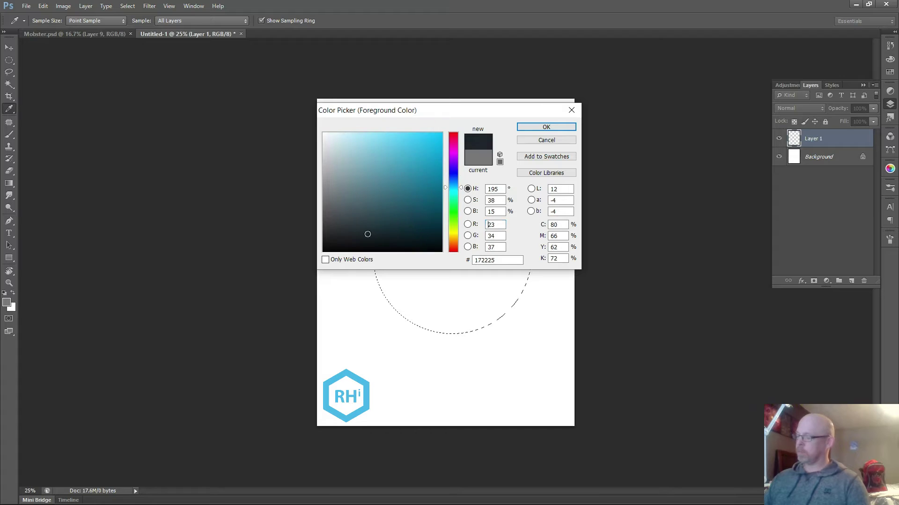
key("Return")
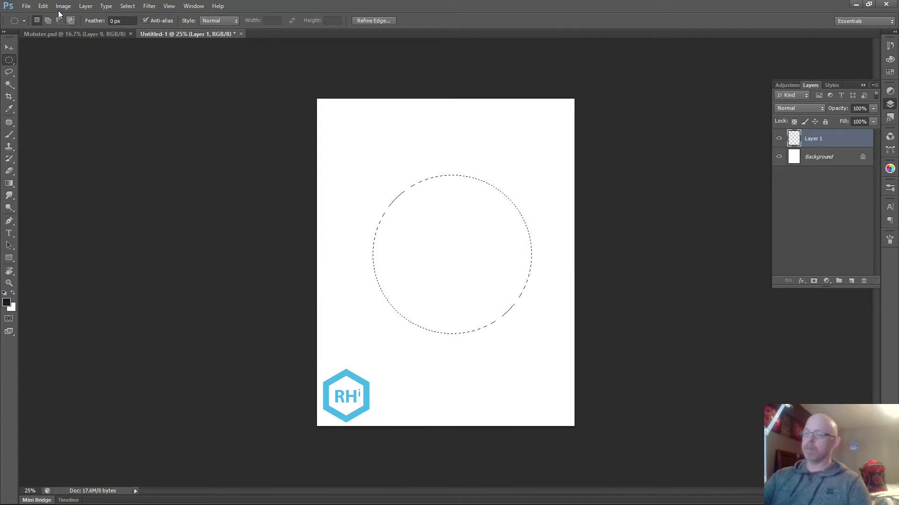
left_click(43, 6)
left_click(66, 175)
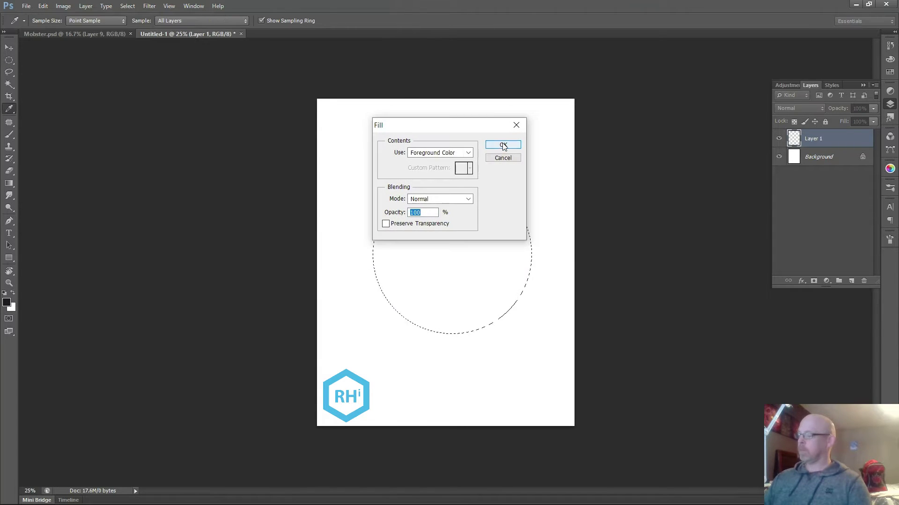
left_click(501, 146)
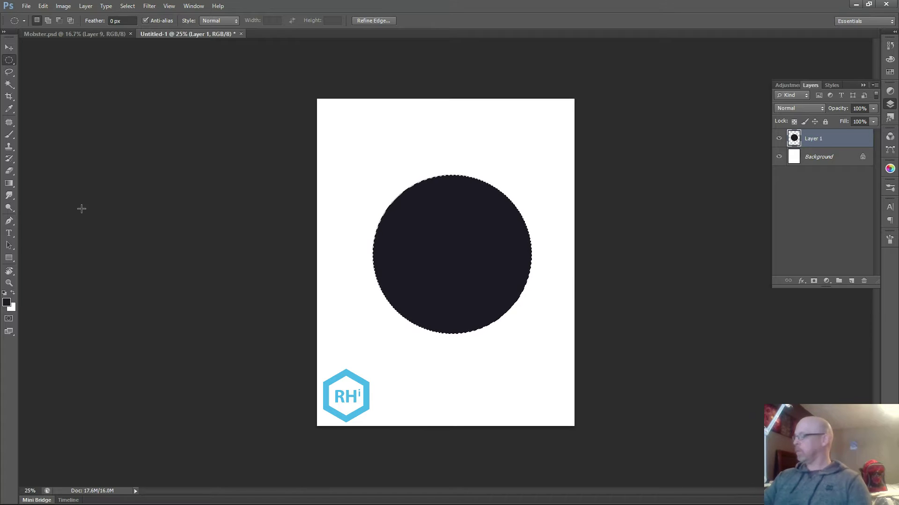
key("ctrl+d")
Step: Add an empty layer above the circle and another new layer for the pen sketch
left_click(850, 281)
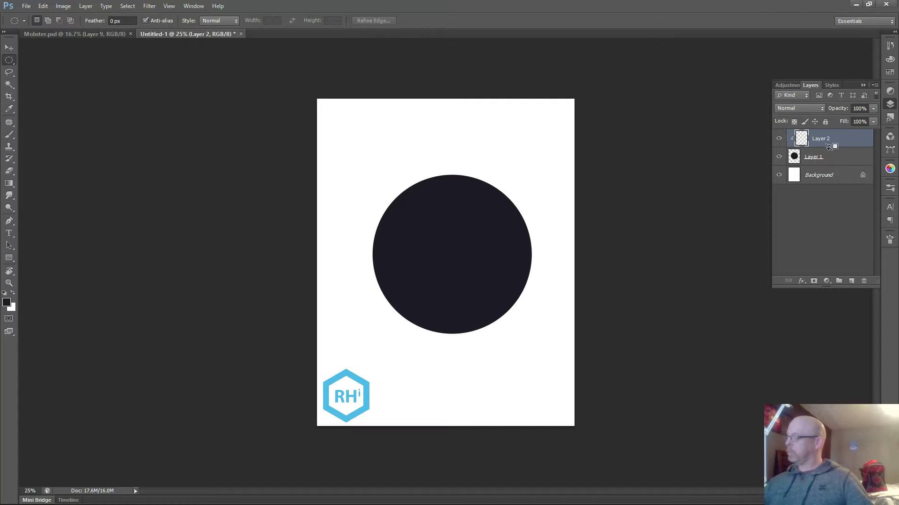
left_click(9, 134)
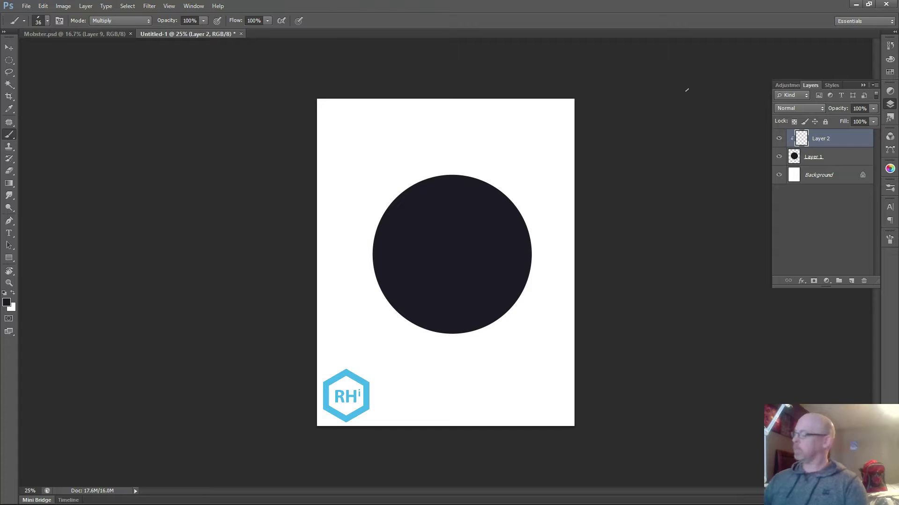
key("ctrl+shift+alt+n")
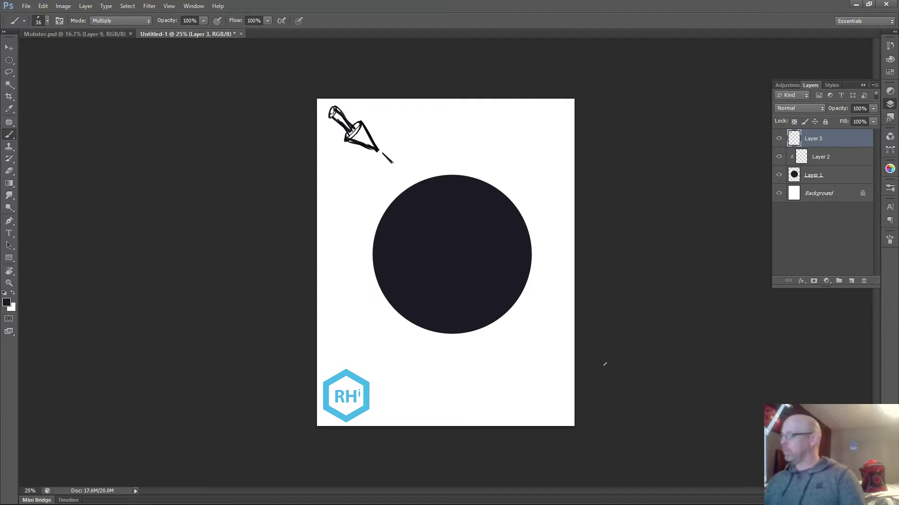
Step: Nudge the ink-dropper sketch slightly down-left and reselect the layer clipped to the circle
key("v")
left_click_drag(354, 118, 346, 132)
left_click(821, 157)
left_click(9, 134)
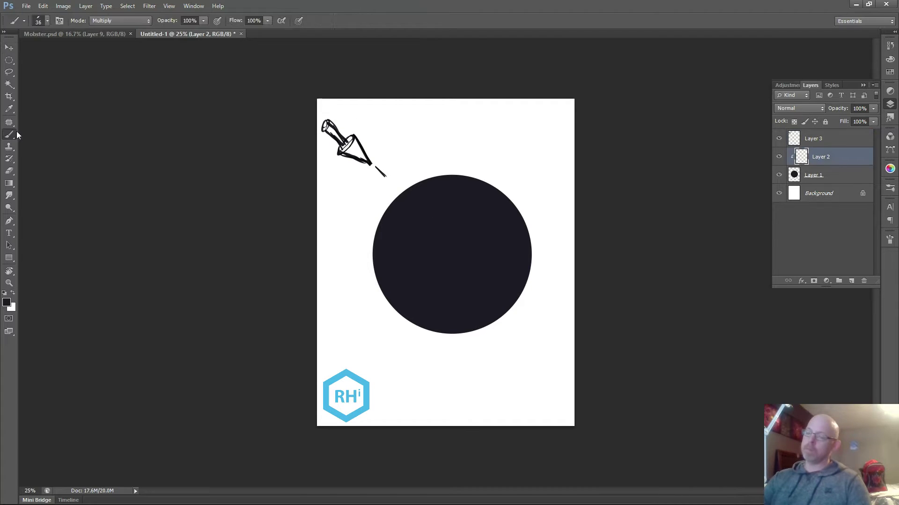
Step: Choose the 90 px brush preset and pure red as the foreground colour
left_click(45, 20)
double_click(86, 183)
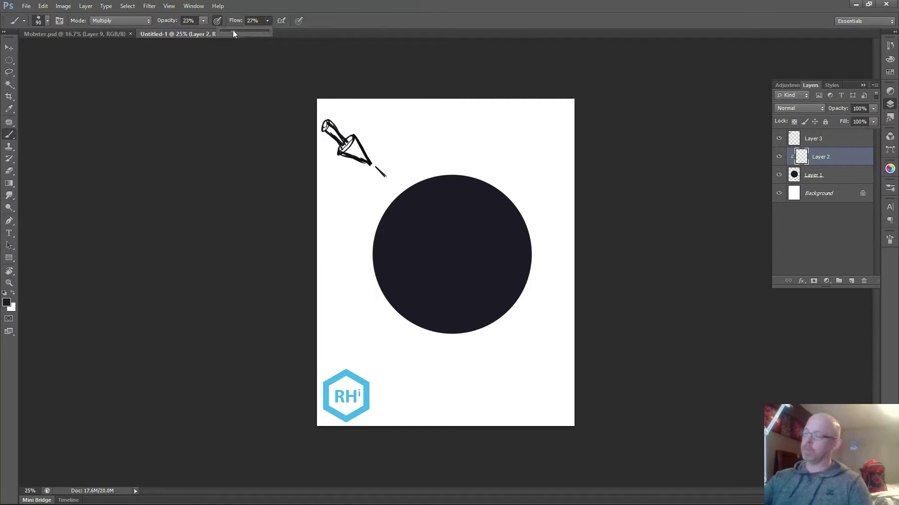
left_click(7, 302)
left_click_drag(453, 150, 453, 133)
left_click(441, 133)
left_click(529, 126)
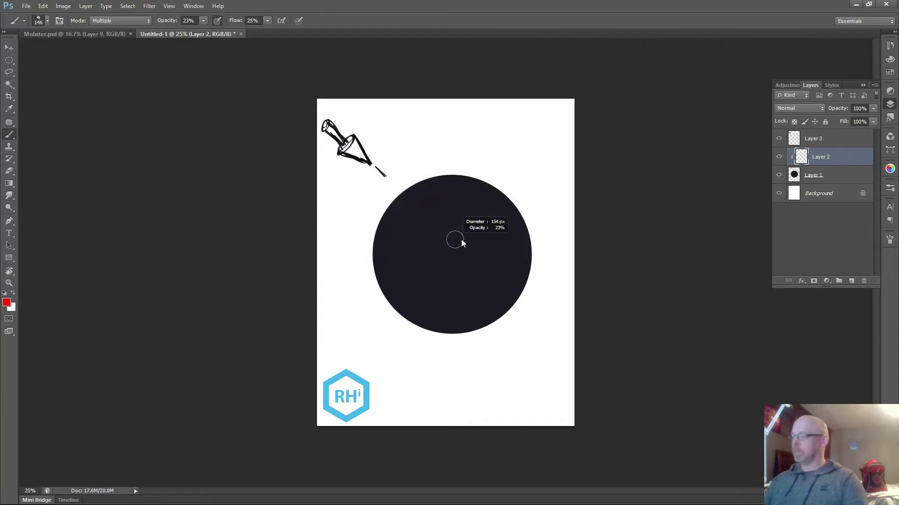
Step: Paint red shading across the circle with a roughly 458 px brush, brightest on the upper part
left_click_drag(461, 241, 473, 241)
mouse_move(414, 206)
left_mouse_down()
mouse_move(411, 237)
mouse_move(518, 225)
left_mouse_up()
left_click_drag(451, 190, 391, 251)
mouse_move(413, 288)
left_mouse_down()
mouse_move(471, 285)
mouse_move(445, 215)
mouse_move(491, 265)
mouse_move(495, 216)
mouse_move(487, 251)
mouse_move(457, 230)
left_mouse_up()
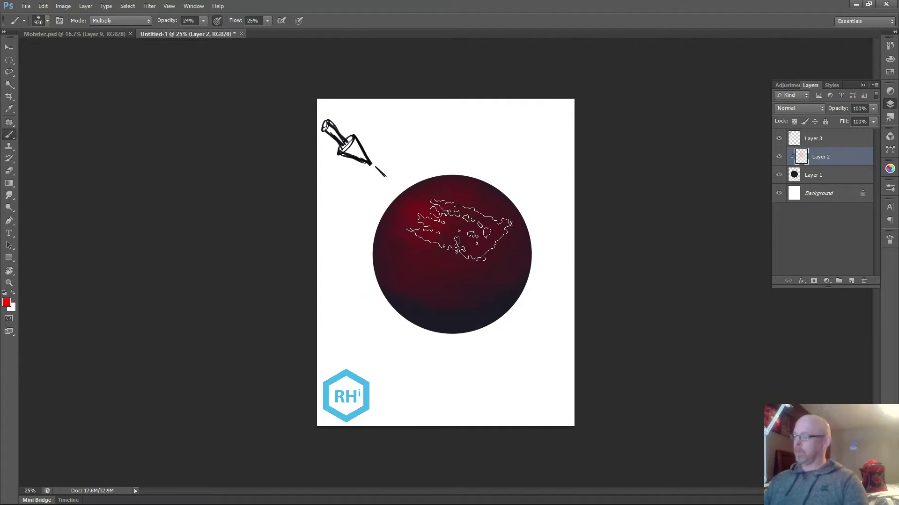
mouse_move(468, 192)
left_mouse_down()
mouse_move(401, 271)
mouse_move(462, 301)
mouse_move(502, 271)
mouse_move(461, 188)
mouse_move(422, 214)
mouse_move(412, 257)
mouse_move(472, 229)
mouse_move(401, 244)
left_mouse_up()
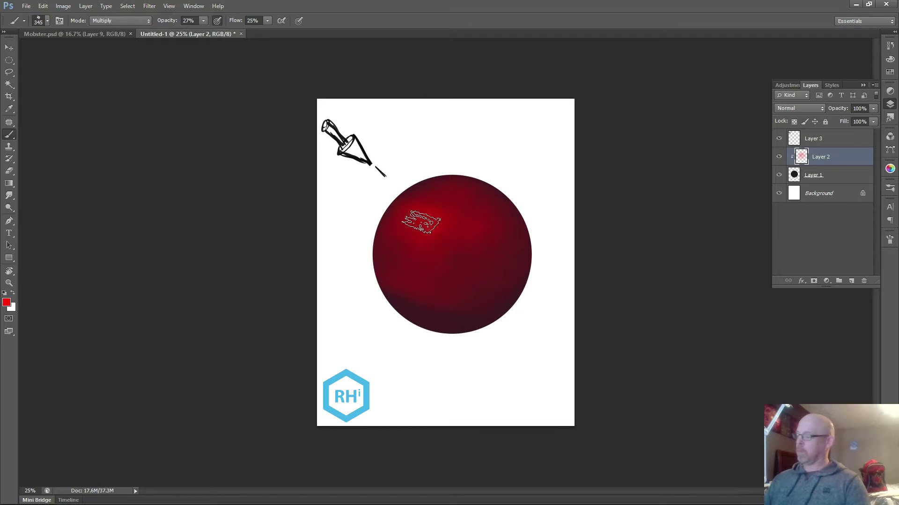
mouse_move(444, 210)
left_mouse_down()
mouse_move(449, 186)
mouse_move(431, 237)
mouse_move(412, 251)
mouse_move(469, 240)
mouse_move(482, 185)
mouse_move(413, 261)
mouse_move(501, 209)
mouse_move(488, 187)
mouse_move(457, 181)
mouse_move(517, 207)
mouse_move(492, 190)
mouse_move(401, 265)
mouse_move(425, 211)
mouse_move(434, 240)
mouse_move(449, 206)
left_mouse_up()
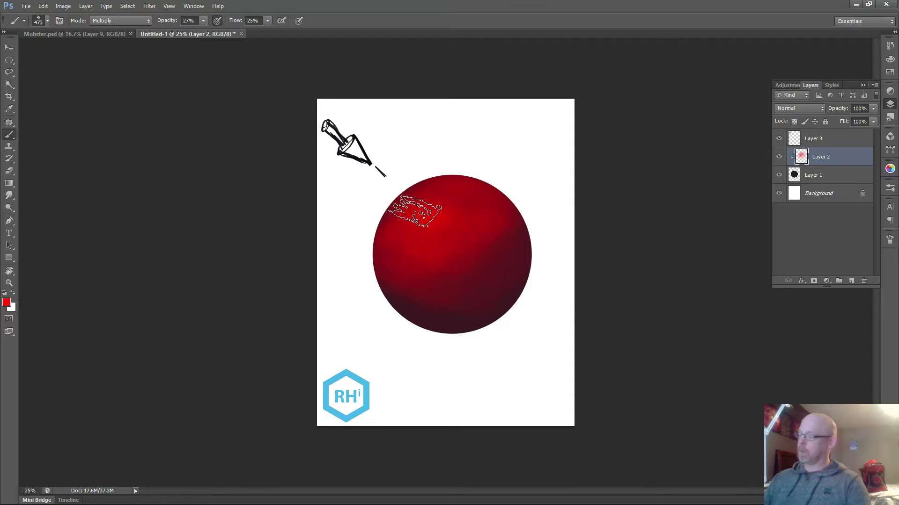
Step: Soften the shading near the sphere's edge with a 33% eraser, viewing at 33.3%
key("ctrl+minus")
key("ctrl+plus")
key("ctrl+plus")
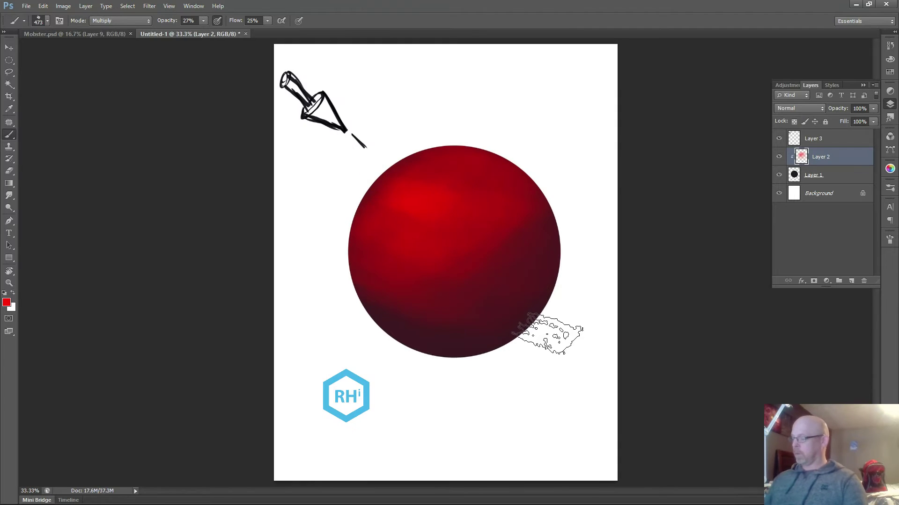
key("e")
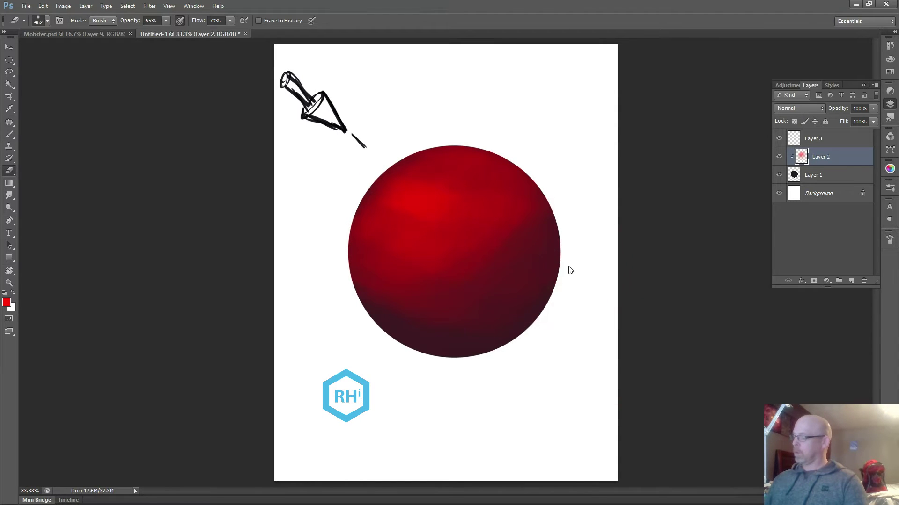
left_click(166, 21)
left_click_drag(168, 33, 150, 33)
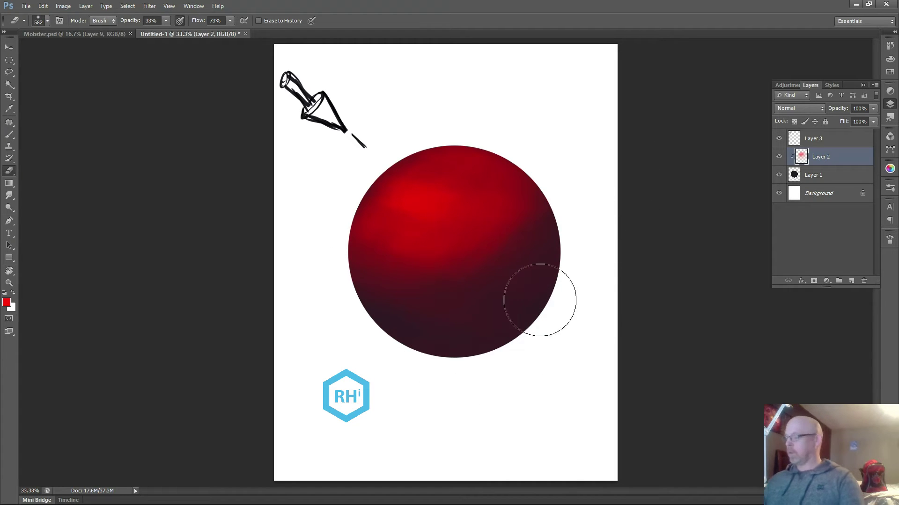
key("b")
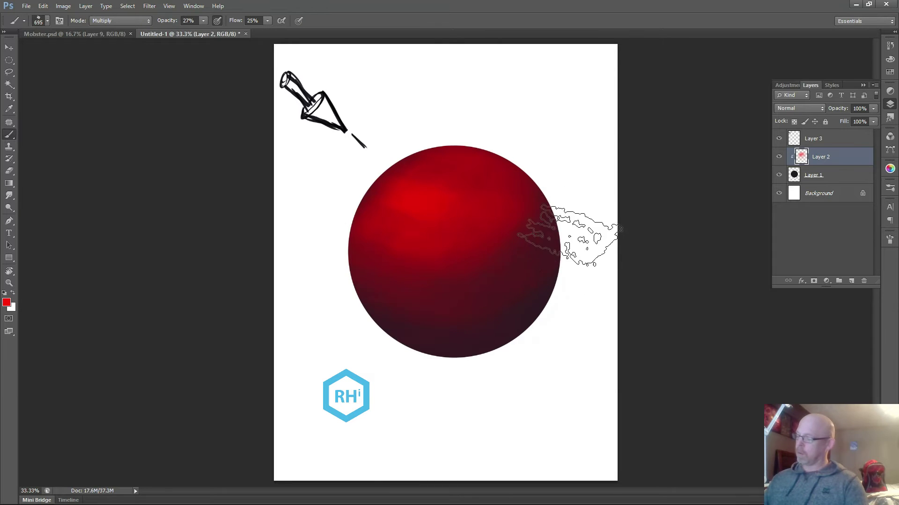
key("ctrl+minus")
key("ctrl+plus")
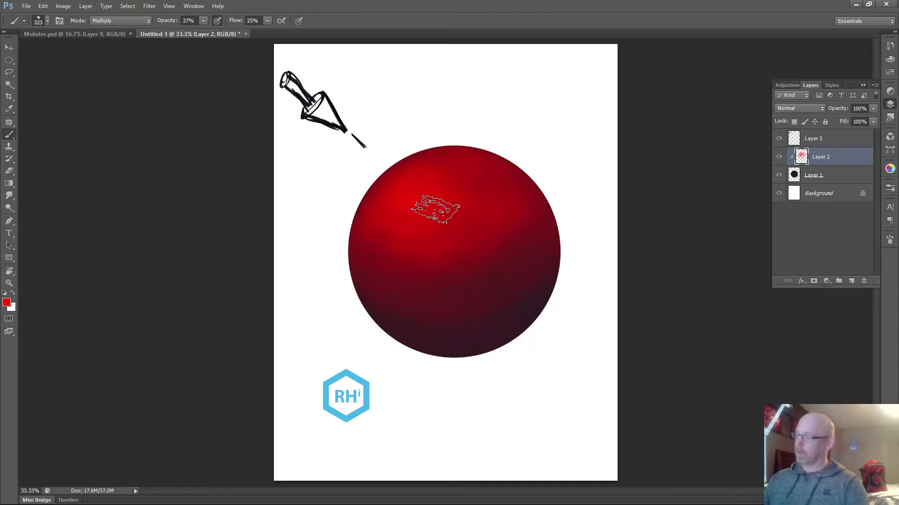
Step: Add Layer 4 clipped to the sphere and reselect the red shading layer
left_click(851, 281)
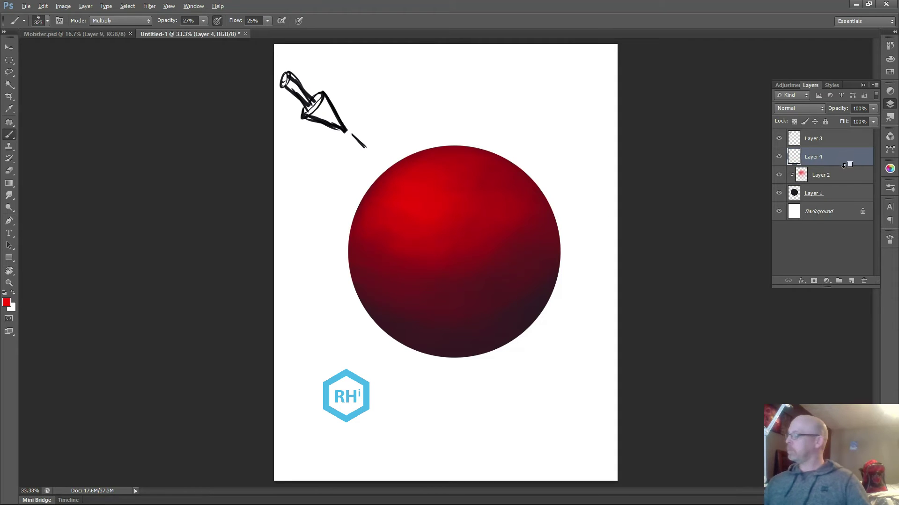
left_click(820, 109)
left_click(851, 175)
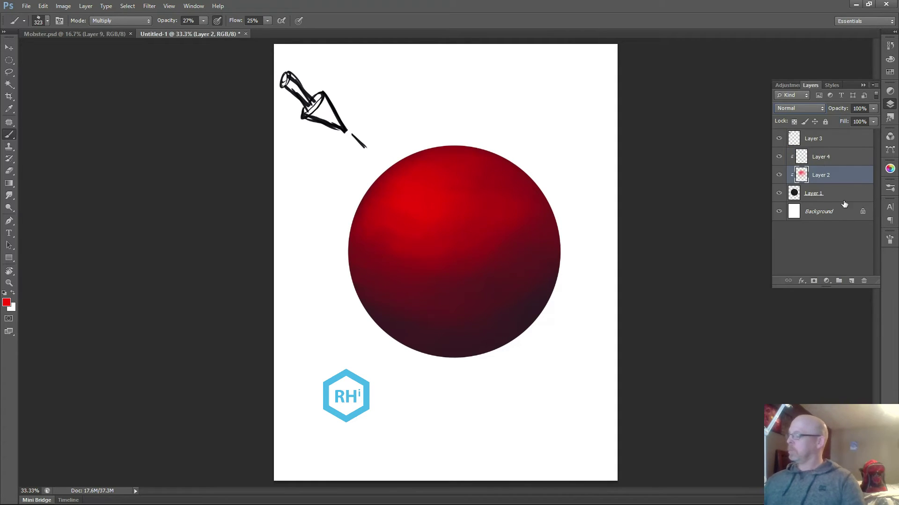
Step: Colorize the sphere shading with Hue/Saturation to a pale muted tone at hue 56
left_click(63, 5)
left_click(252, 95)
left_click_drag(724, 200, 698, 201)
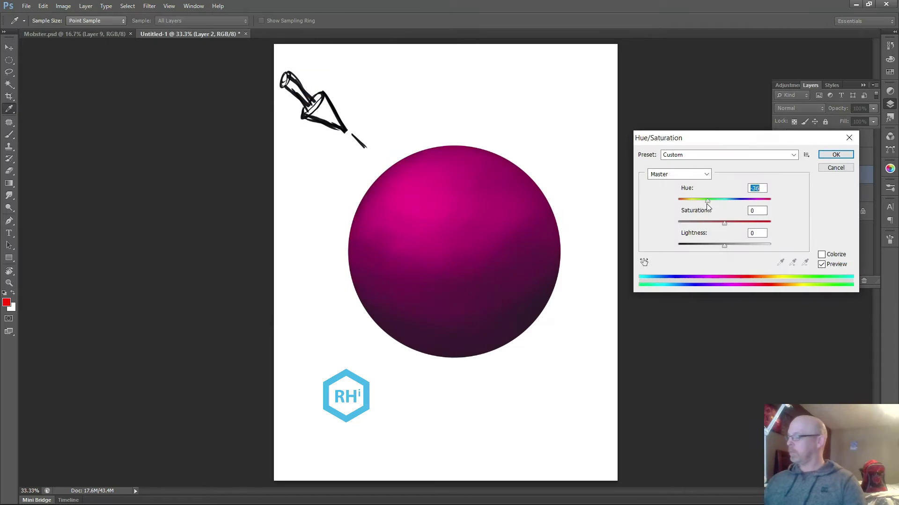
left_click(822, 254)
mouse_move(770, 200)
left_mouse_down()
mouse_move(697, 200)
mouse_move(716, 223)
mouse_move(694, 201)
mouse_move(734, 244)
left_mouse_up()
left_click_drag(694, 200, 692, 200)
left_click_drag(734, 244, 741, 246)
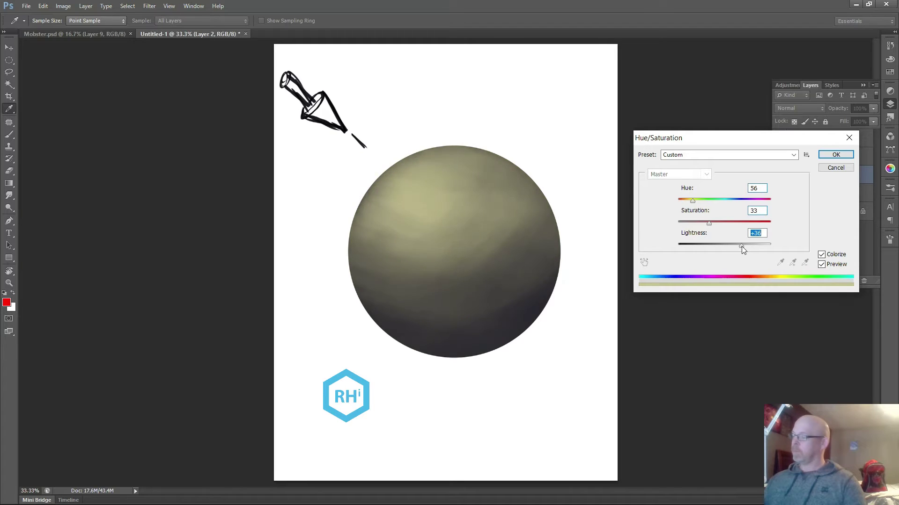
key("Return")
Step: Move the recoloured shading layer above Layer 4 and paint a warm reddish tint across the sphere
key("b")
left_click_drag(823, 174, 840, 176)
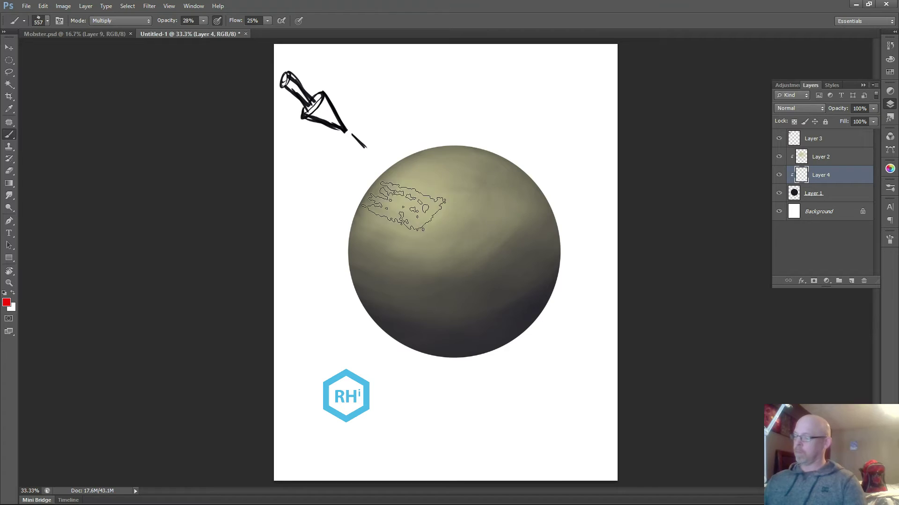
mouse_move(390, 250)
left_mouse_down()
mouse_move(427, 171)
mouse_move(442, 237)
mouse_move(421, 241)
mouse_move(499, 205)
left_mouse_up()
left_click_drag(422, 141, 401, 236)
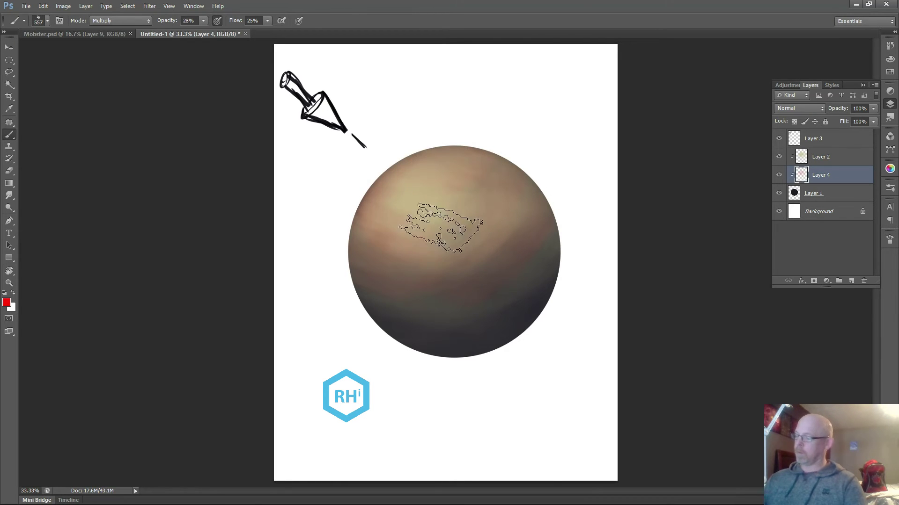
Step: Shrink the eraser slightly, then add Layer 5 above Layer 2 clipped to the layer below
key("e")
key("bracketleft")
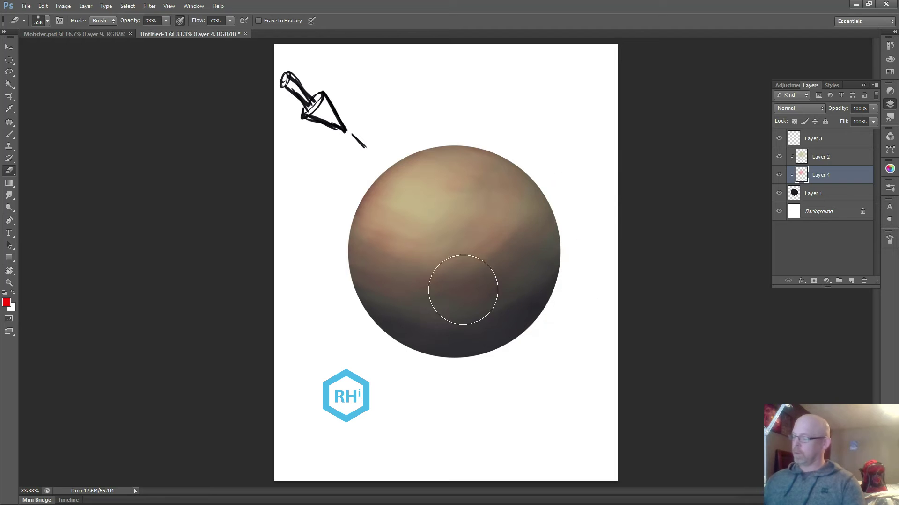
scroll(361, 407, "down", 2)
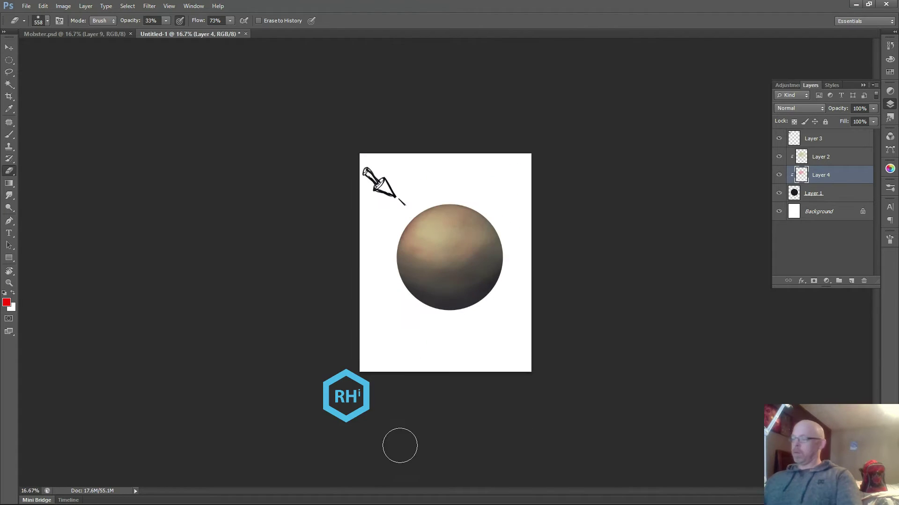
scroll(400, 445, "up", 3)
left_click(856, 156)
key("ctrl+shift+alt+n")
left_click(853, 166, "alt")
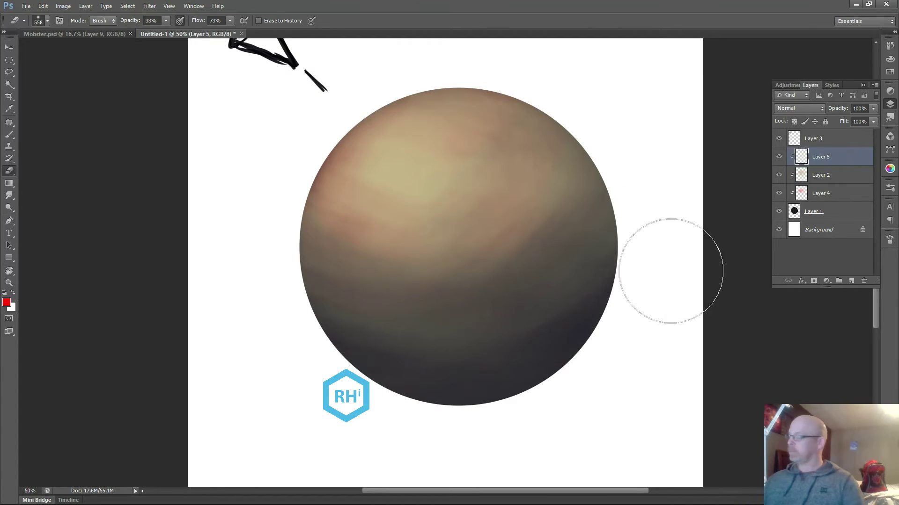
Step: Pick cyan as the foreground colour and set Layer 5 to Linear Dodge (Add)
left_click(6, 302)
left_click(453, 191)
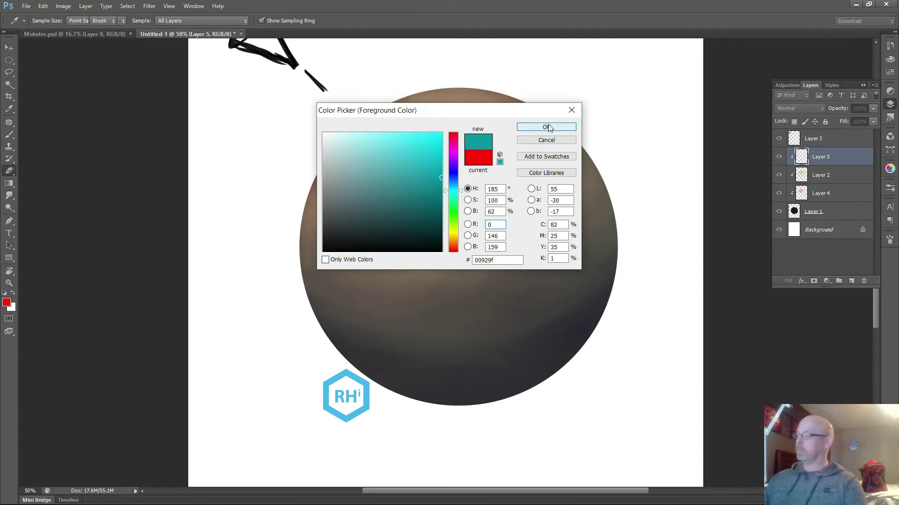
left_click(546, 128)
left_click(800, 108)
left_click(815, 232)
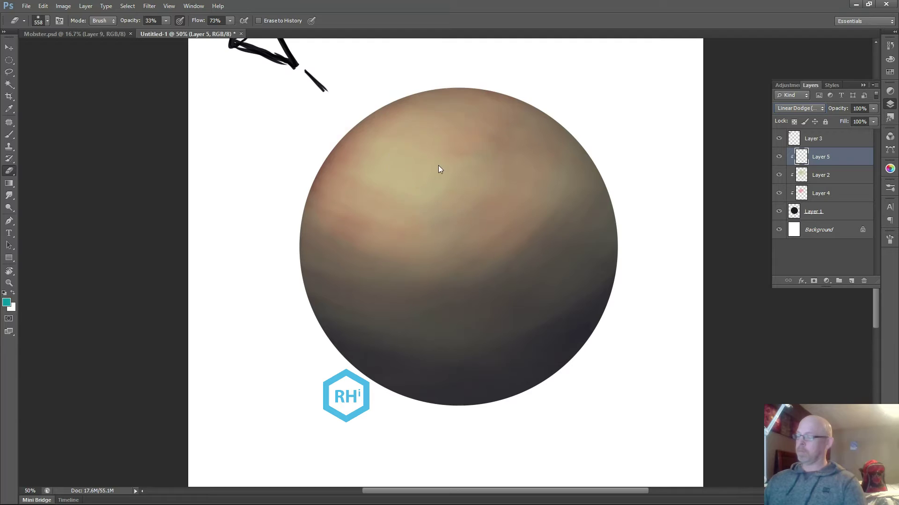
Step: Dab a cyan glow on the sphere's upper left with an 89 px brush
key("b")
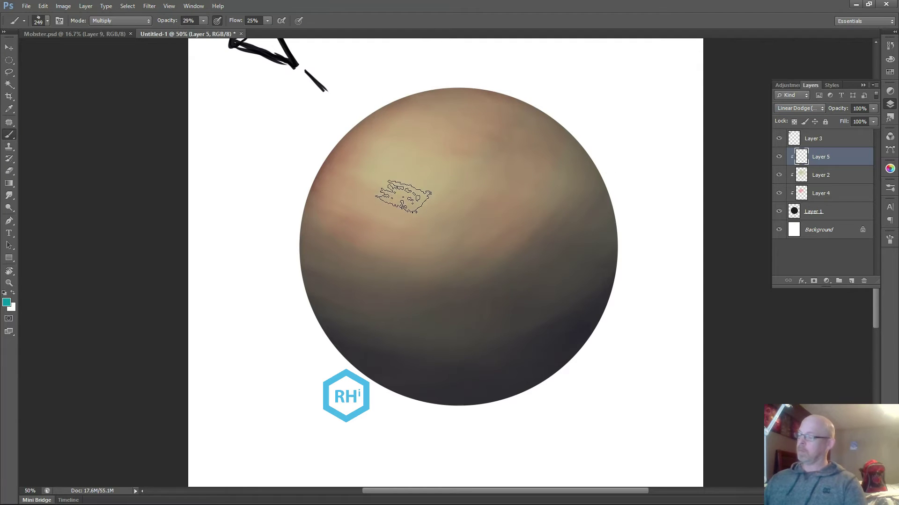
left_click_drag(396, 147, 407, 160)
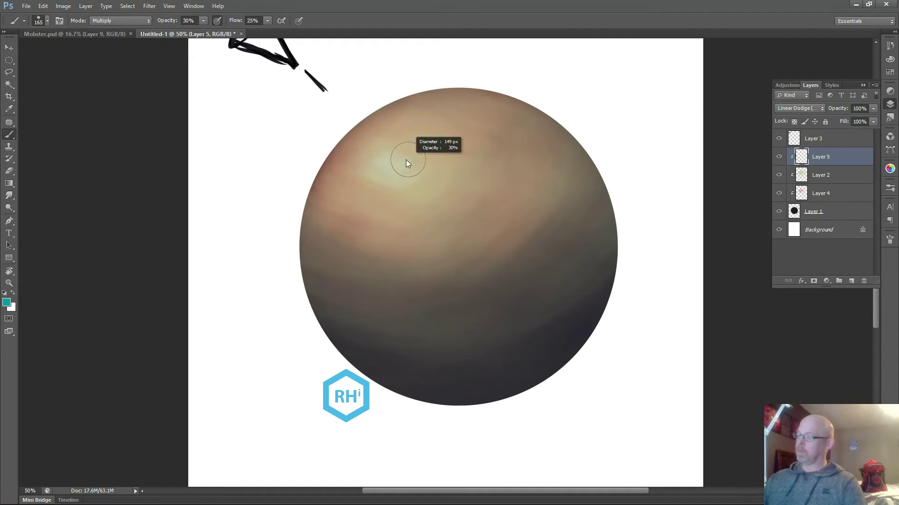
left_click(394, 156)
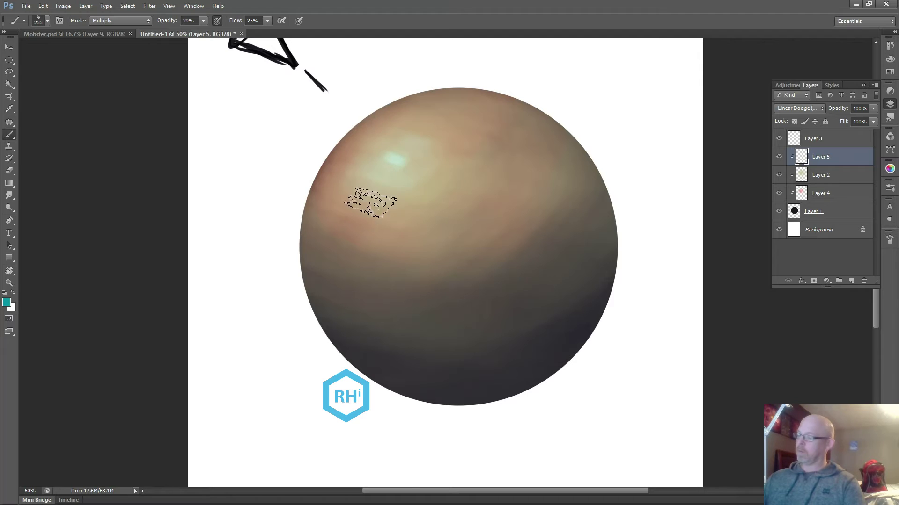
key("bracketleft")
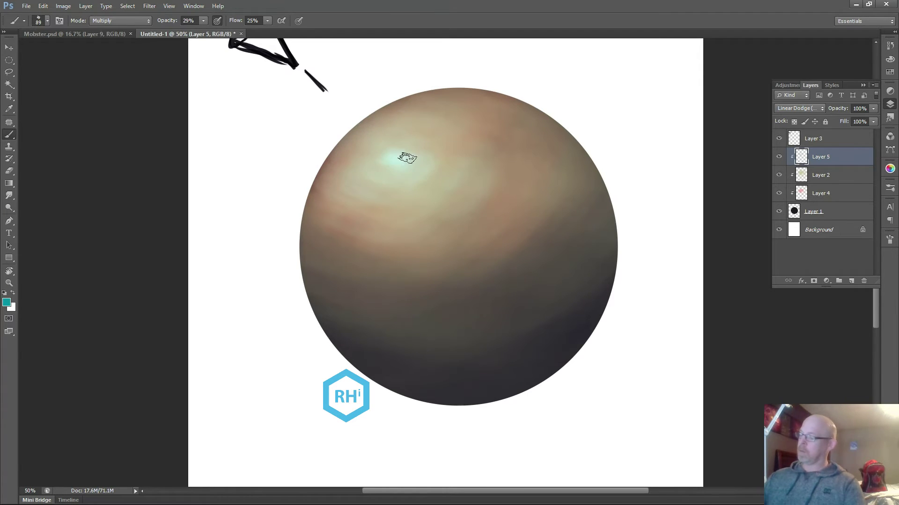
Step: Switch to a paler cyan and 345 px brush, then select the sphere painting layers for merging
left_click(7, 302)
left_click(336, 136)
left_click(543, 126)
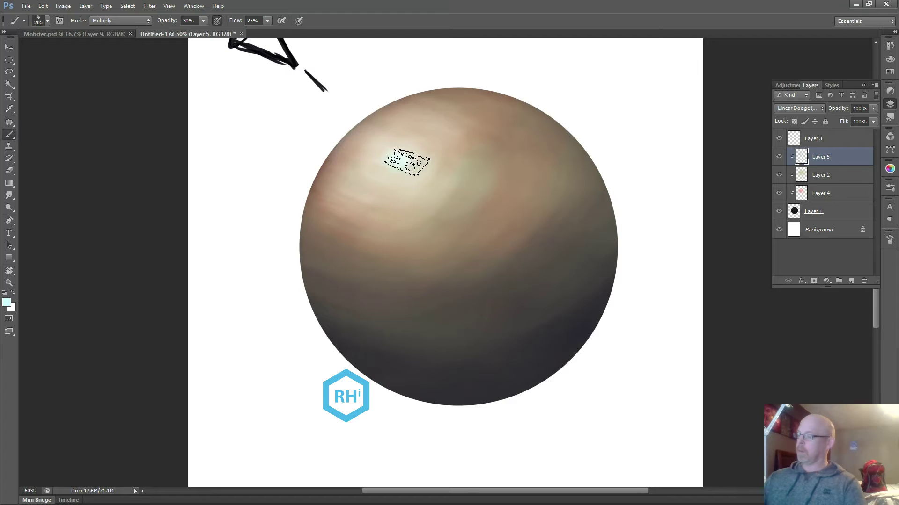
key("bracketright")
key("bracketright")
key("bracketright")
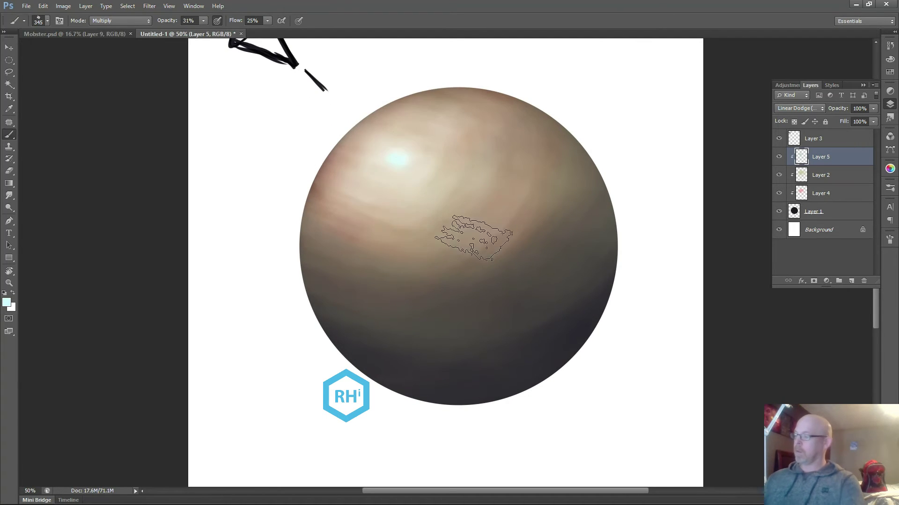
key("ctrl+minus")
key("ctrl+minus")
key("ctrl+minus")
key("ctrl+minus")
key("ctrl+plus")
key("ctrl+plus")
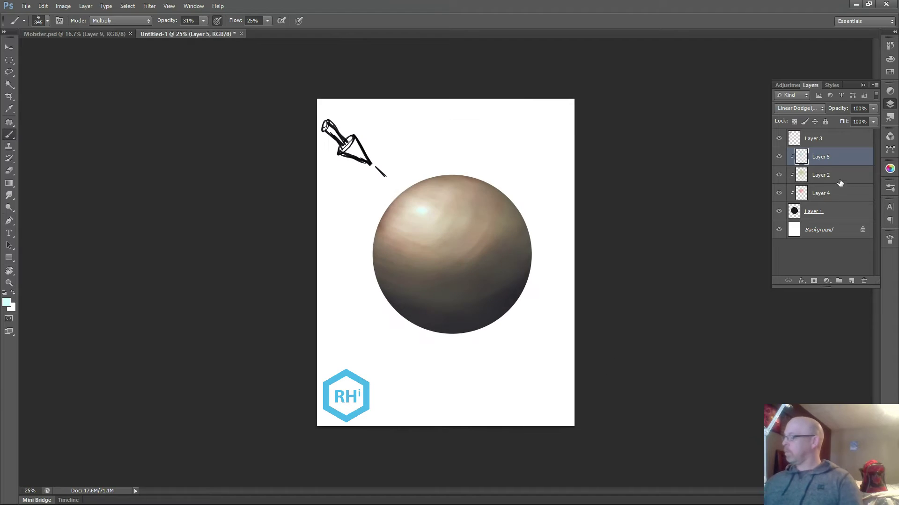
left_click(838, 200, "shift")
right_click(841, 181)
Step: Merge Layers 5, 2 and 4, then fill the Background with muted teal for the wall
left_click(784, 382)
key("e")
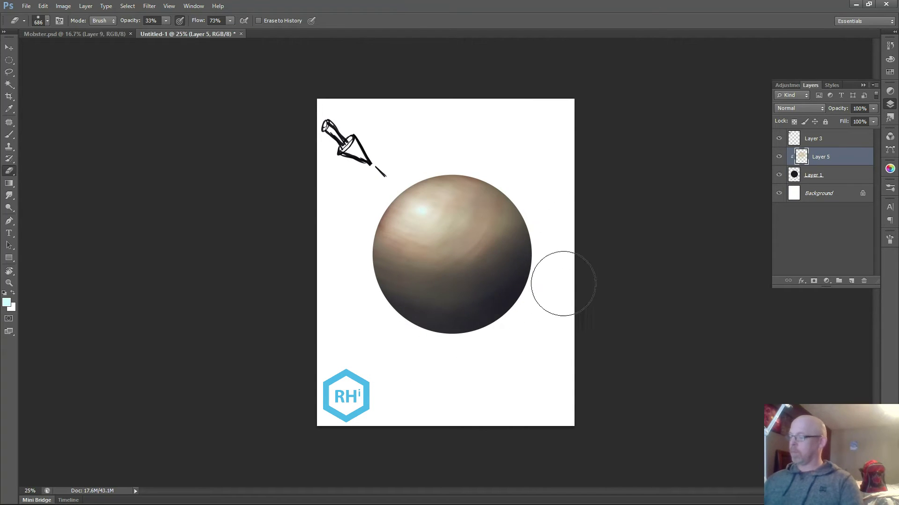
left_click(819, 193)
left_click(7, 302)
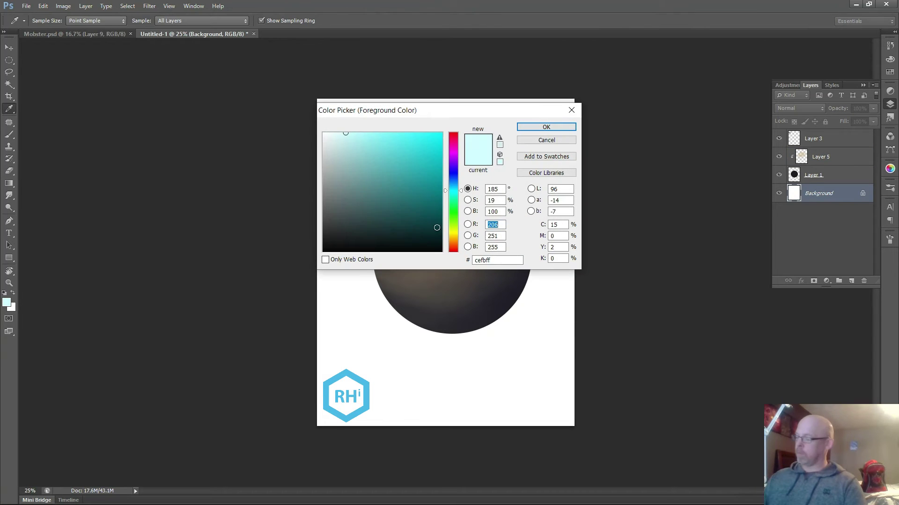
left_click(546, 127)
left_click(42, 6)
left_click(75, 175)
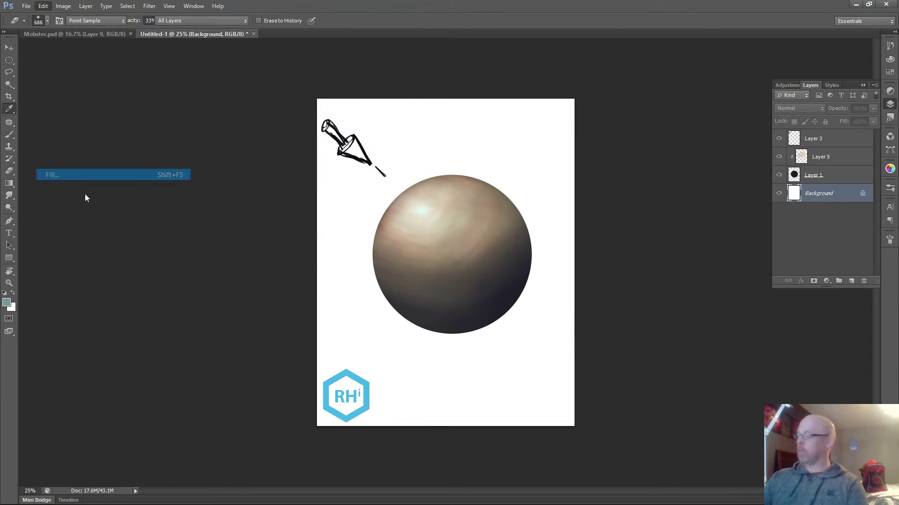
left_click(505, 146)
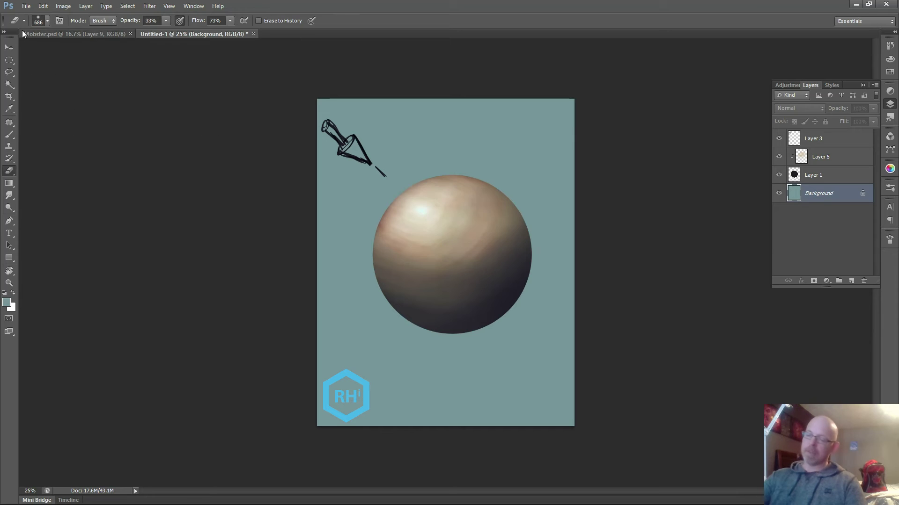
Step: Select the canvas's lower half and fill it with darker teal as the floor
left_click_drag(10, 62, 44, 60)
left_click_drag(319, 257, 578, 429)
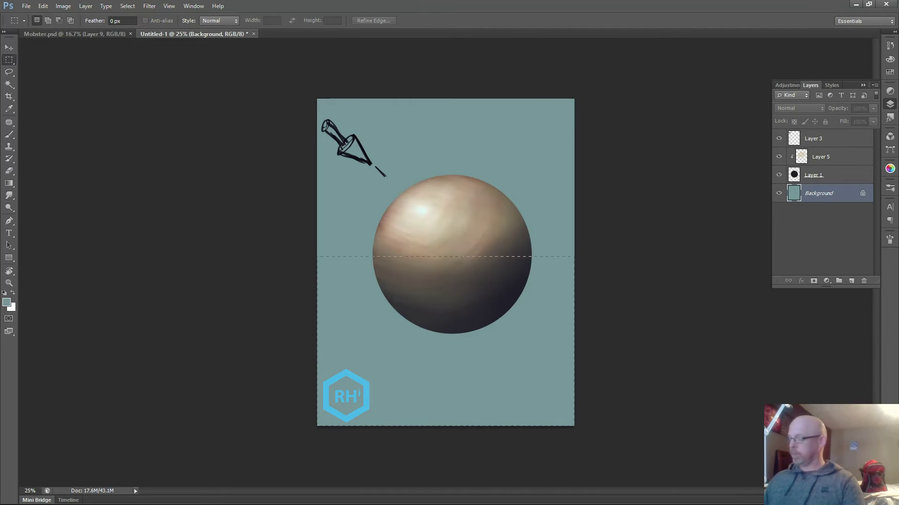
left_click(7, 303)
left_click(361, 203)
left_click(538, 127)
left_click(43, 6)
left_click(75, 175)
key("Return")
key("ctrl+d")
Step: Add a new Layer 6 for the cast shadow
key("m")
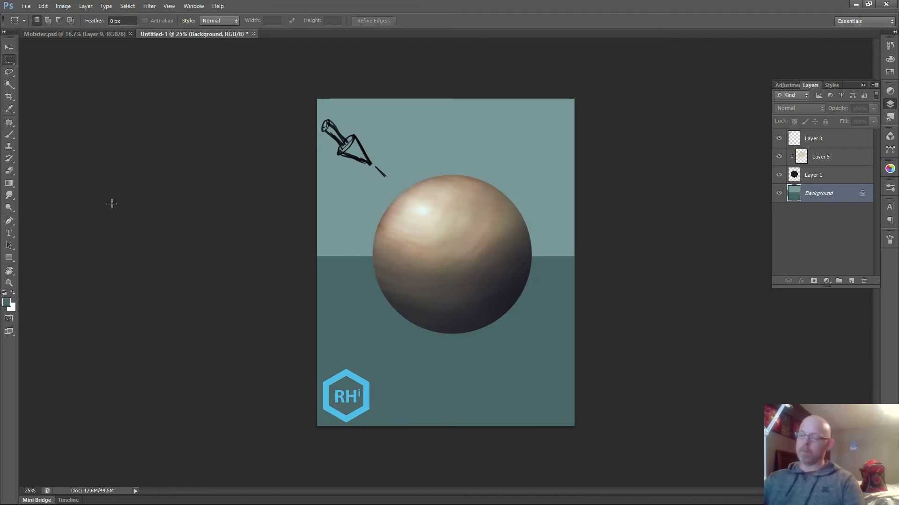
left_click(9, 135)
left_click(836, 175)
key("ctrl+alt+shift+n")
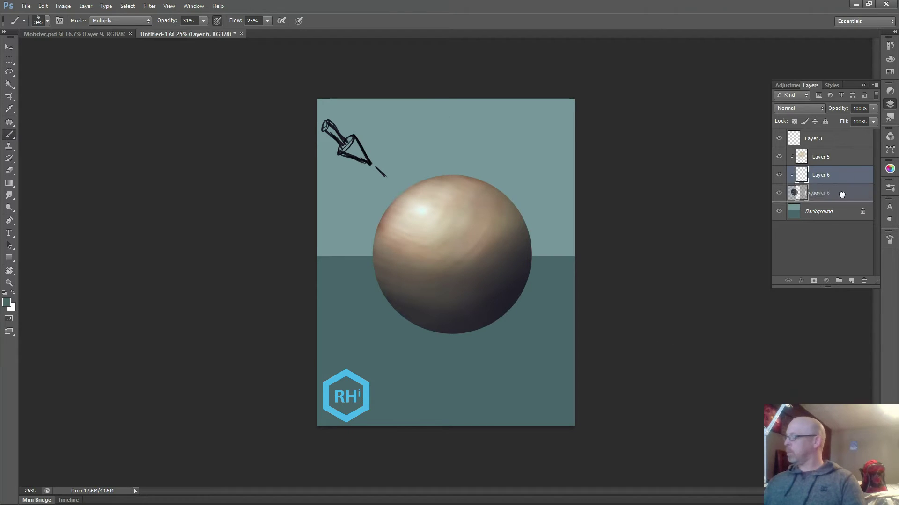
Step: Move Layer 6 below the sphere, unclipped, and pick a dark shadow colour
left_click_drag(842, 192, 842, 194)
left_click(8, 303)
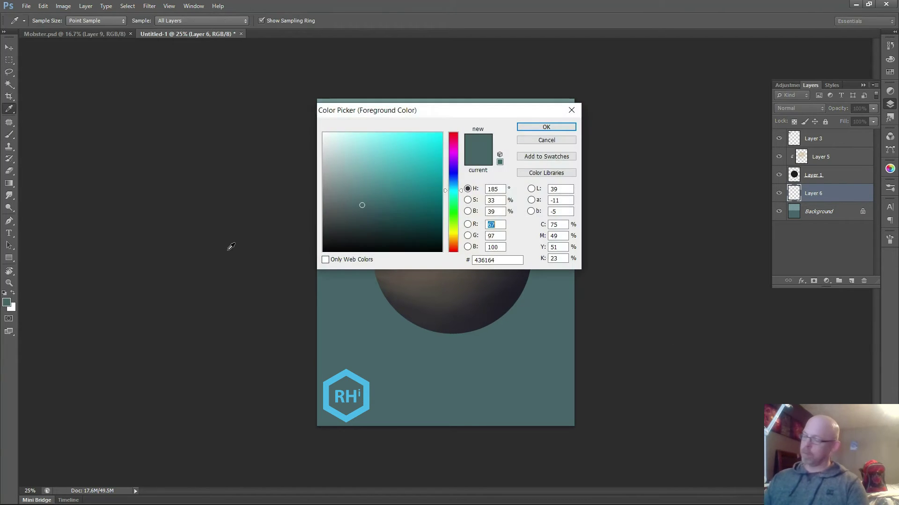
left_click(546, 127)
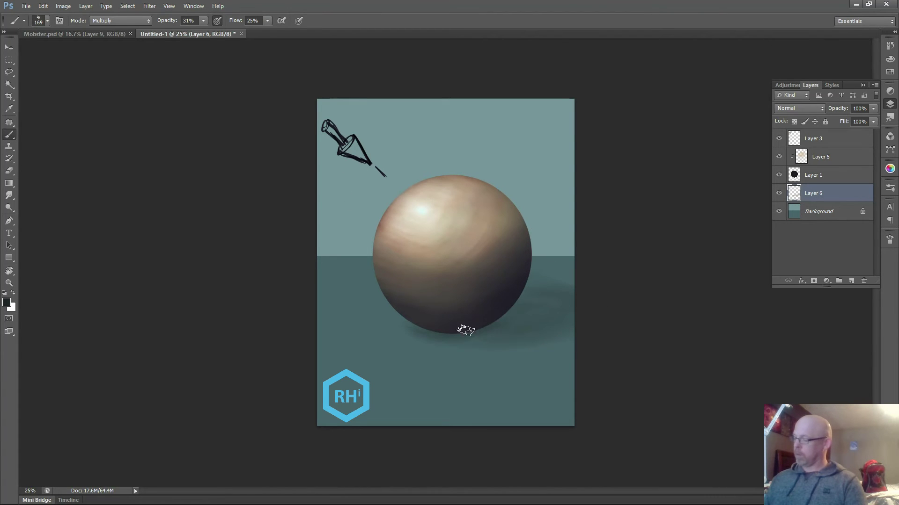
Step: Paint the cast shadow right of the sphere with a 457 px brush and trim it with a ~1046 px eraser
left_click_drag(489, 318, 503, 323)
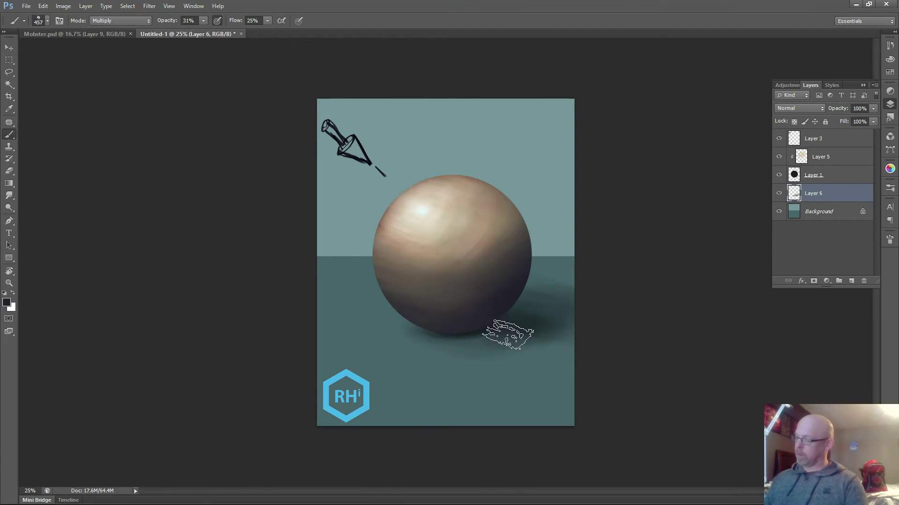
mouse_move(504, 323)
left_mouse_down()
mouse_move(499, 313)
mouse_move(494, 327)
left_mouse_up()
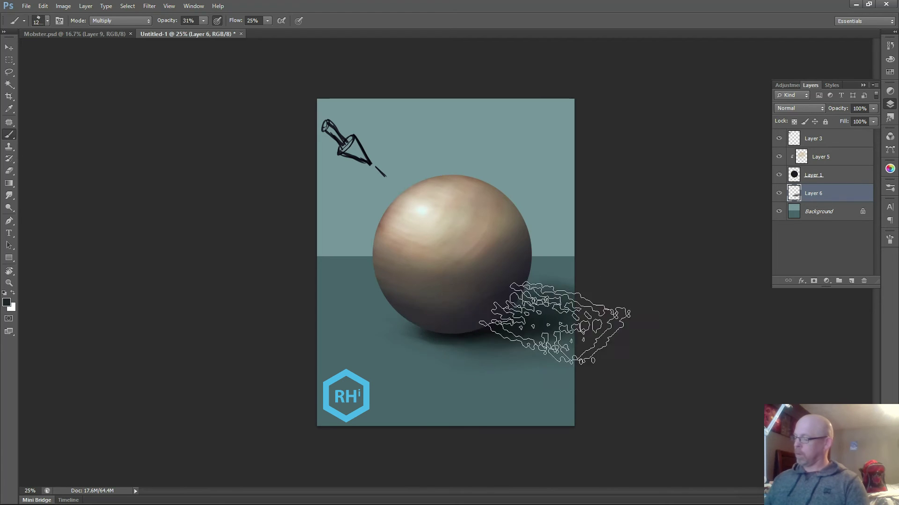
key("e")
left_click_drag(558, 387, 611, 391)
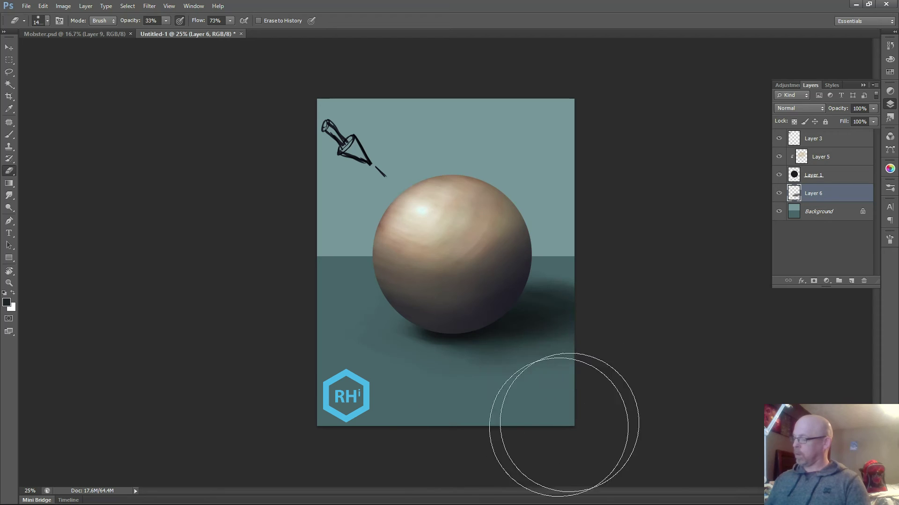
key("ctrl+minus")
key("ctrl+minus")
key("ctrl+minus")
key("ctrl+minus")
key("ctrl+plus")
key("ctrl+plus")
key("ctrl+plus")
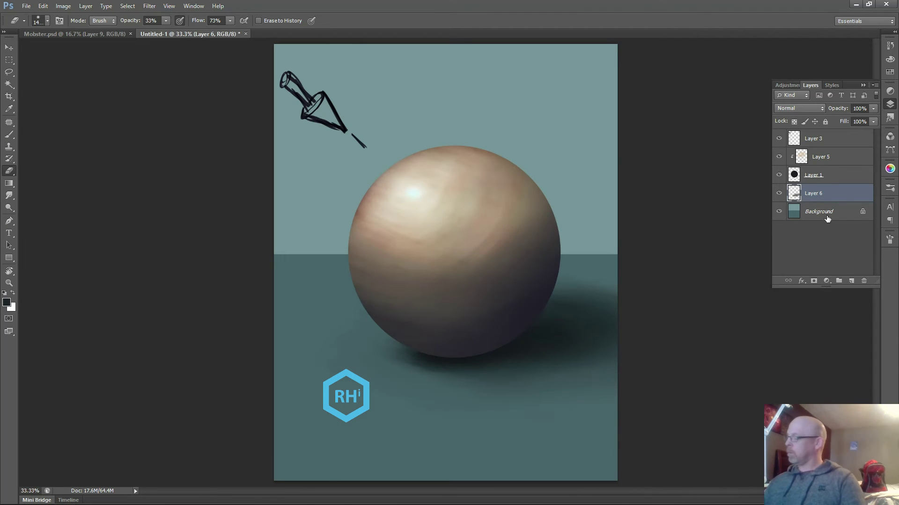
Step: Convert the Background into an editable Layer 0
left_click(819, 212)
key("w")
key("ctrl+a")
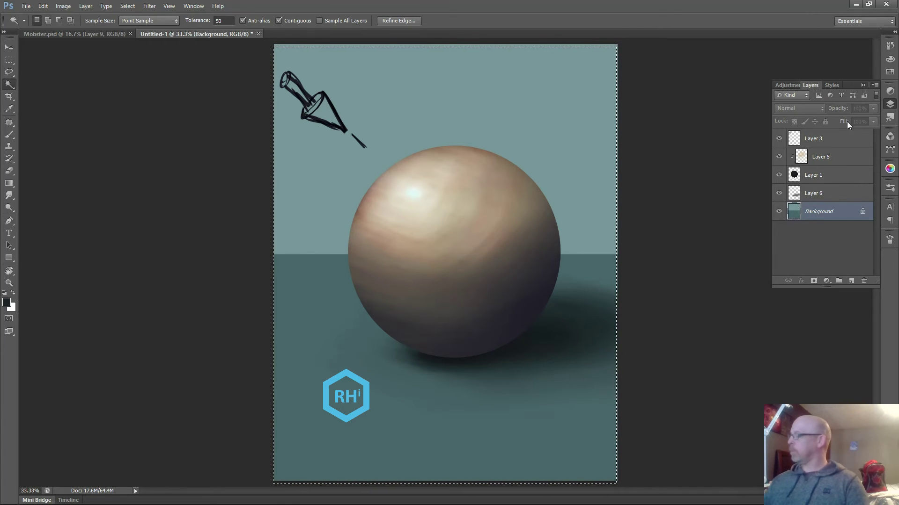
key("ctrl+d")
key("v")
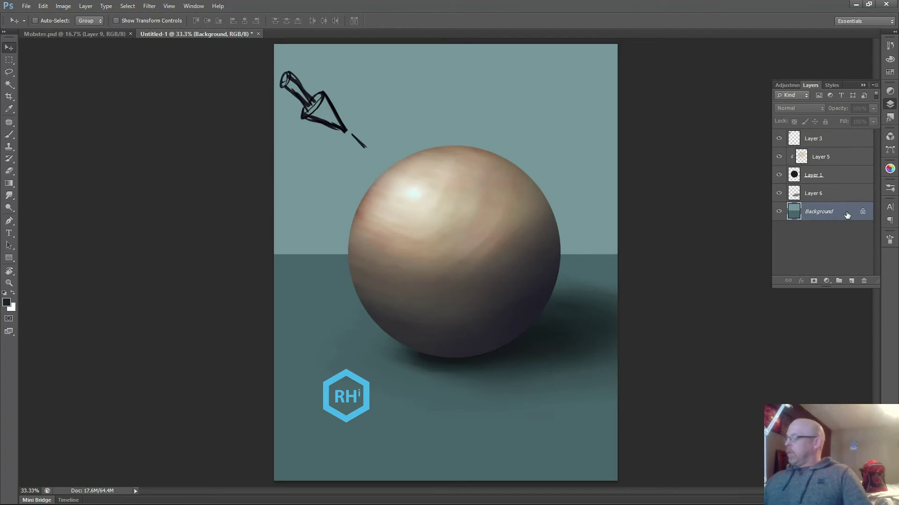
double_click(819, 212)
key("Return")
Step: Magic-wand the darker teal floor at tolerance 10, invert to the wall, and open the foreground picker
key("w")
key("ctrl+a")
key("ctrl+d")
key("Return")
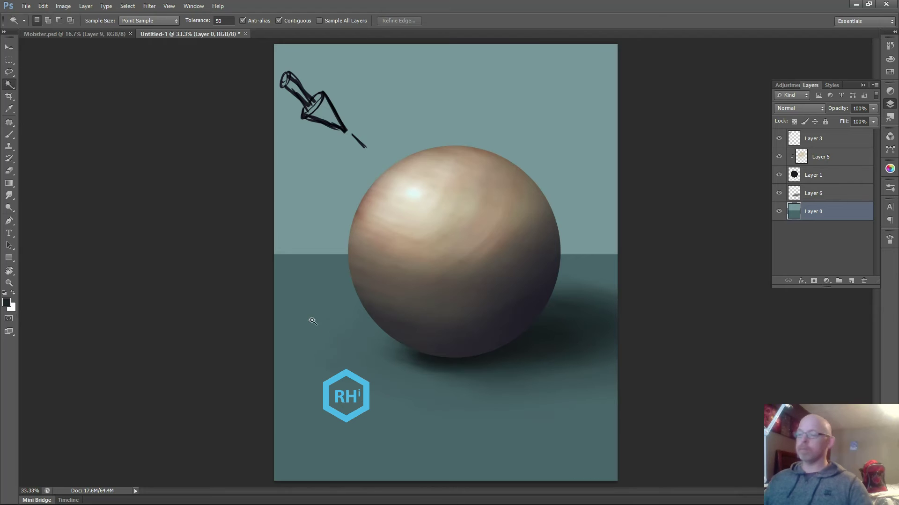
left_click(177, 21)
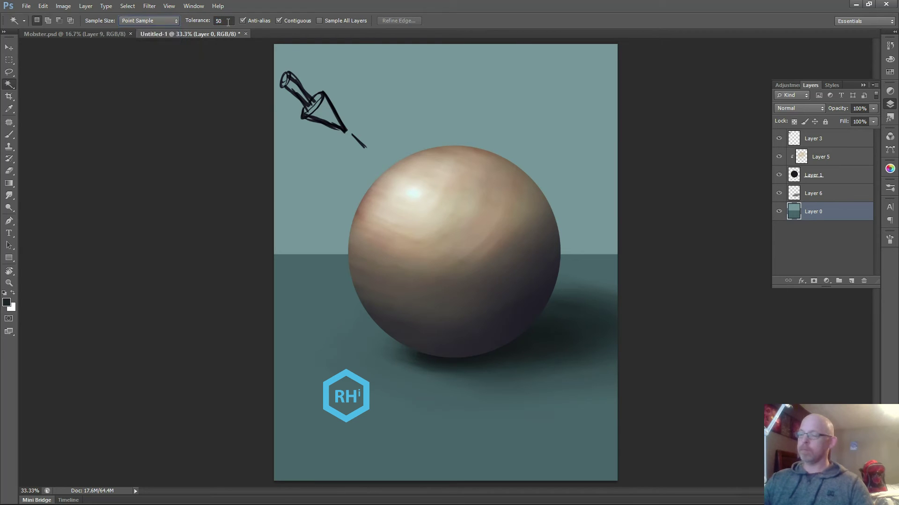
type("10")
left_click(333, 276)
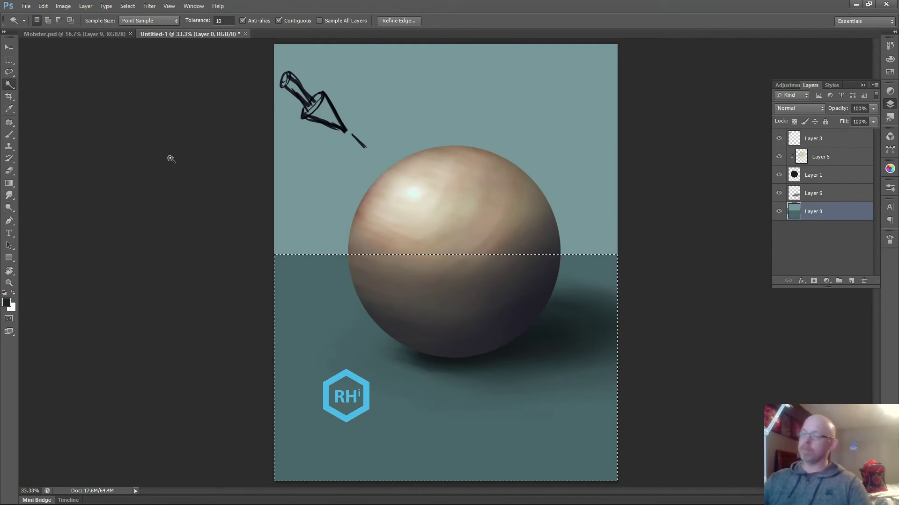
left_click(127, 6)
left_click(135, 49)
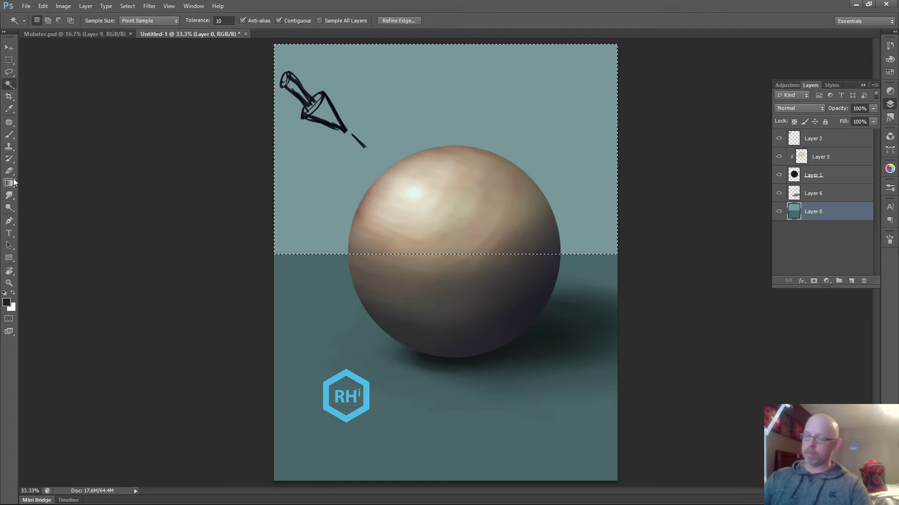
left_click(7, 302)
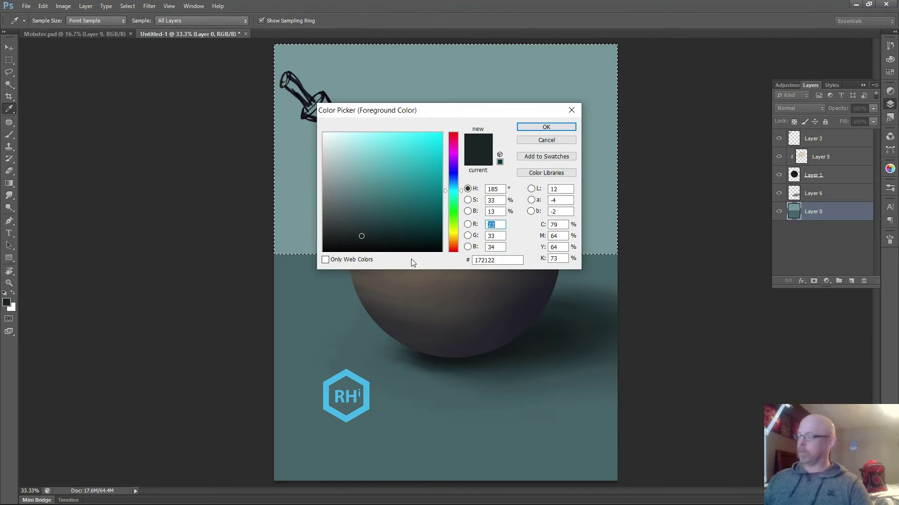
Step: Lay blue and then dark blue foreground-to-transparent gradients up across the wall
left_click(453, 164)
left_click(454, 186)
left_click(546, 127)
left_click_drag(460, 407, 457, 70)
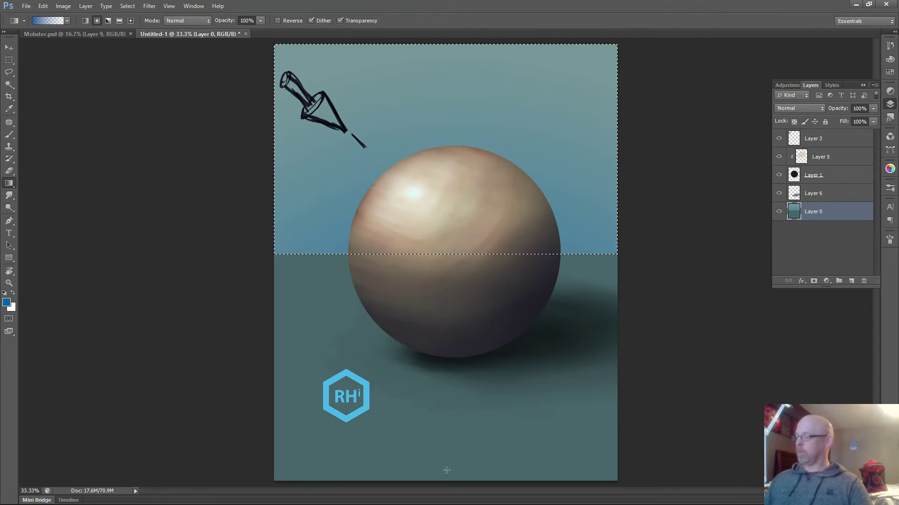
left_click(6, 302)
left_click(423, 211)
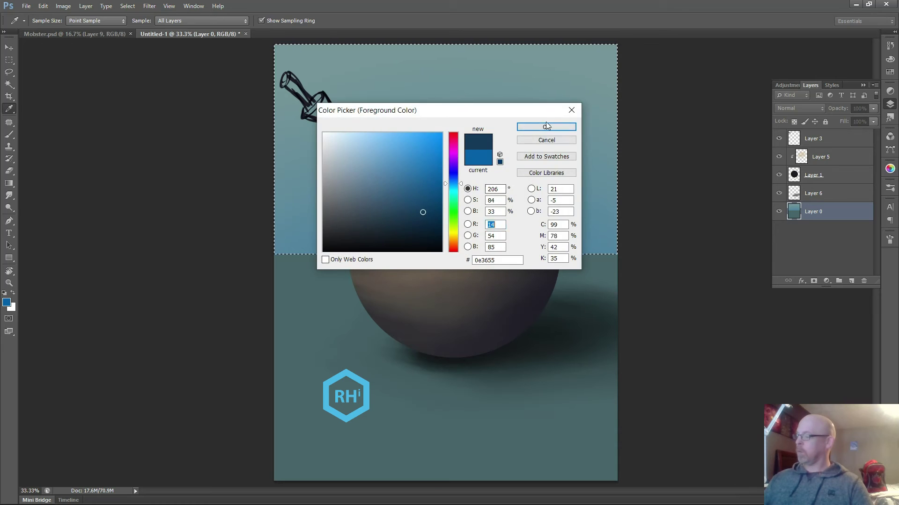
left_click(546, 122)
left_click_drag(469, 480, 471, 51)
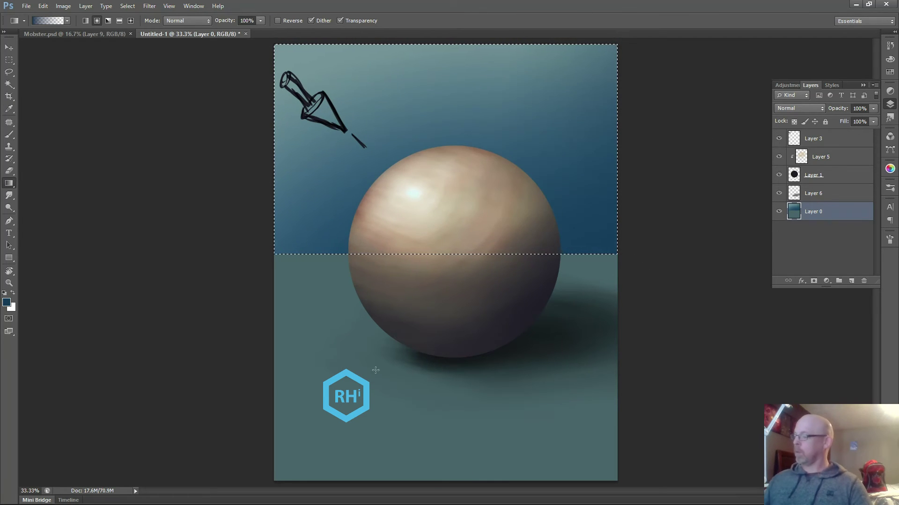
Step: Darken the wall's right side with near-black gradients and clear the selection
left_click(6, 302)
left_click(413, 243)
left_click(545, 127)
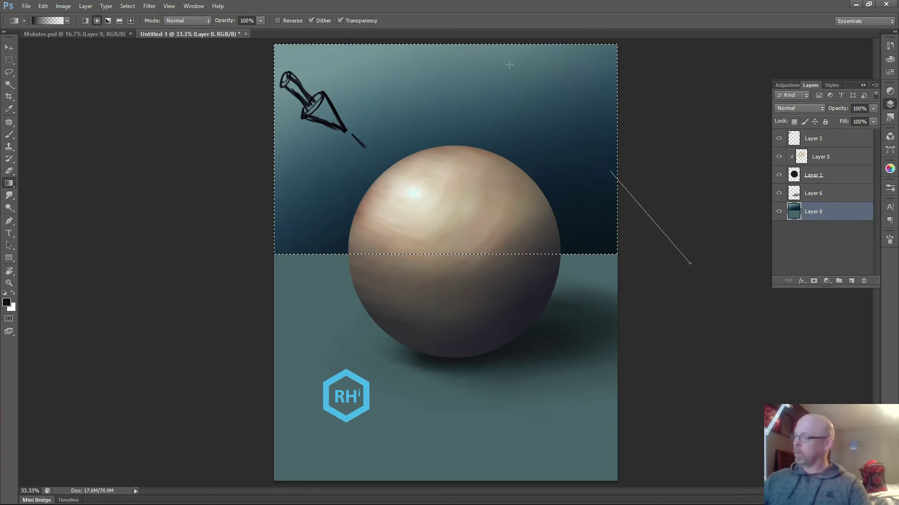
left_click_drag(611, 170, 692, 265)
left_click_drag(692, 371, 589, 276)
key("ctrl+minus")
key("ctrl+minus")
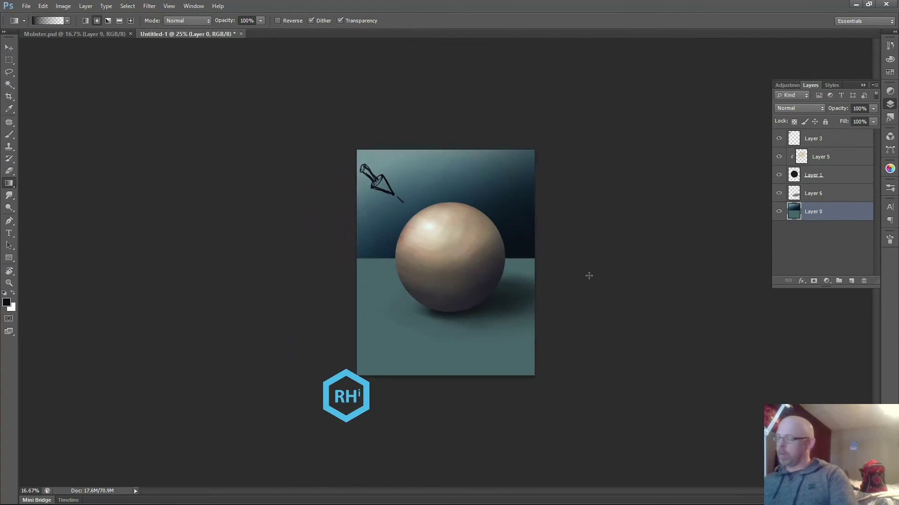
key("ctrl+d")
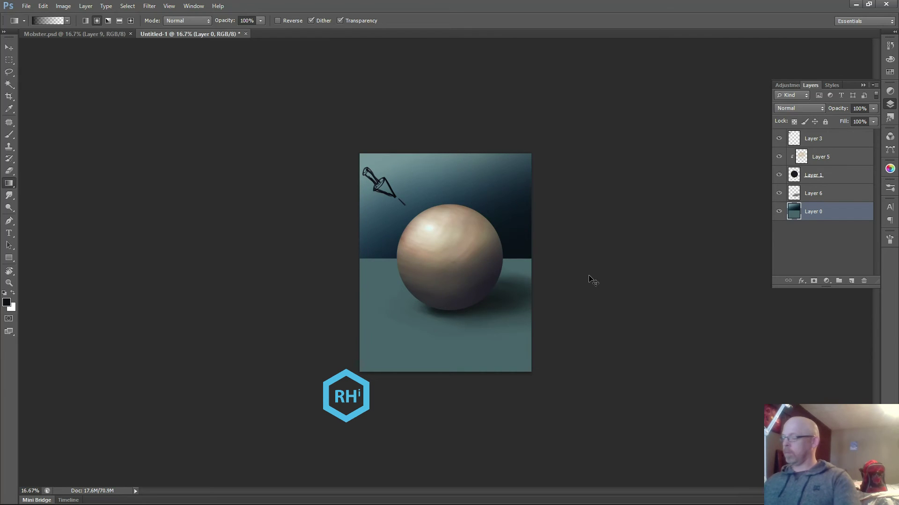
key("ctrl+plus")
key("ctrl+plus")
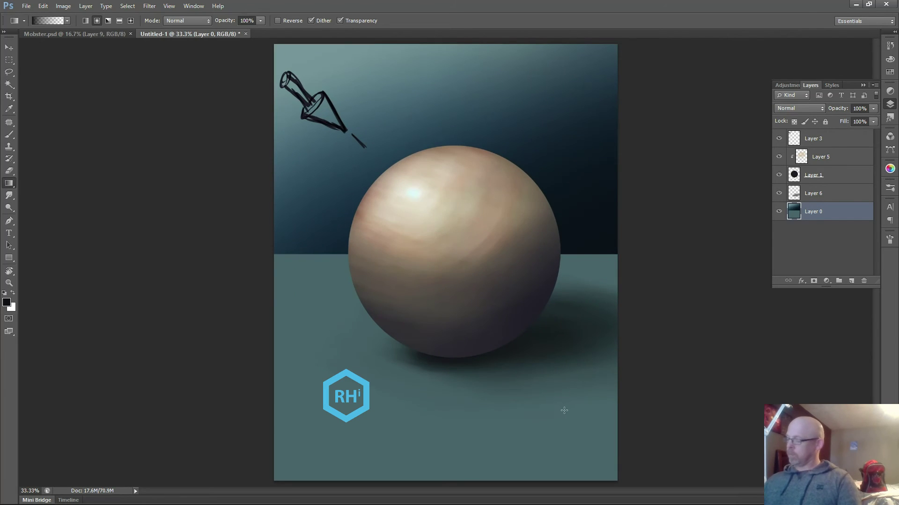
Step: Sample the floor teal and brush soft shading on a new layer clipped to the sphere
key("b")
left_click(569, 412, "alt")
left_click(843, 176)
key("ctrl+alt+shift+n")
key("ctrl+alt+g")
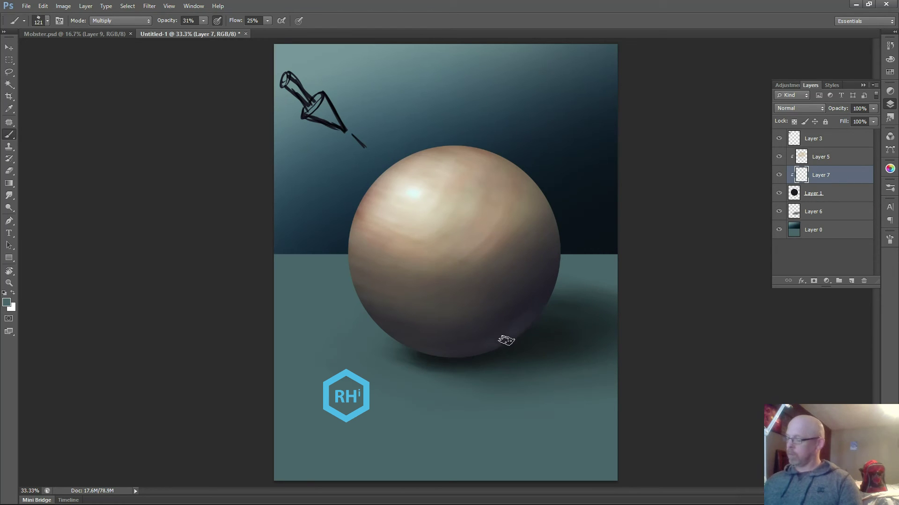
key("e")
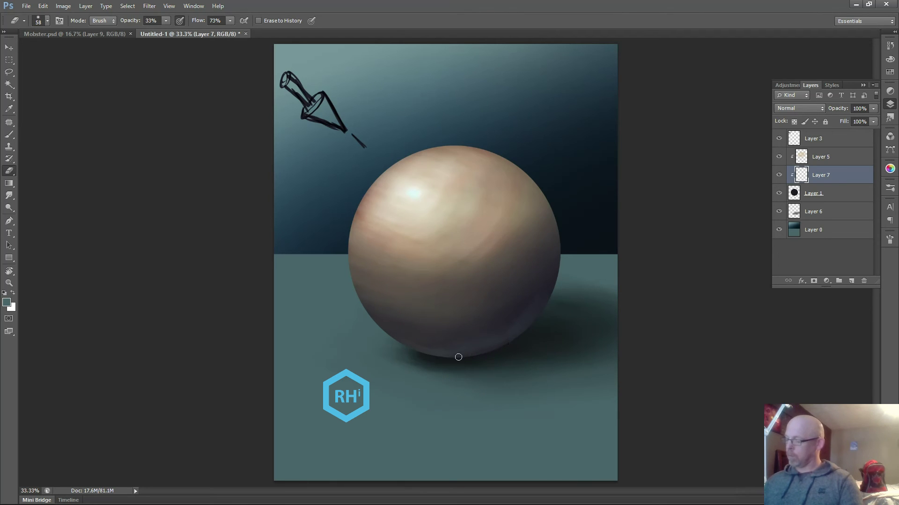
key("b")
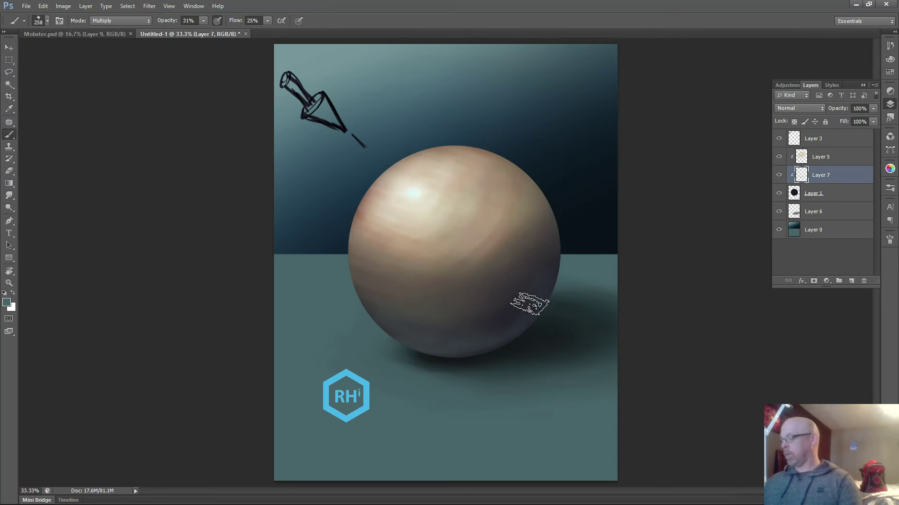
Step: Add Layer 8 in Multiply, erase excess shading on Layer 7, and add a layer above Layer 5
left_click(851, 281)
left_click(799, 109)
left_click(812, 156)
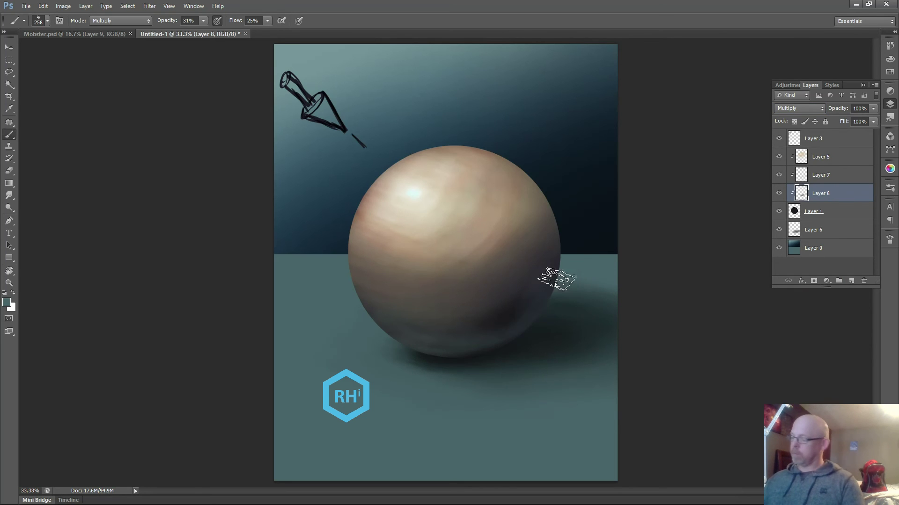
left_click(837, 180)
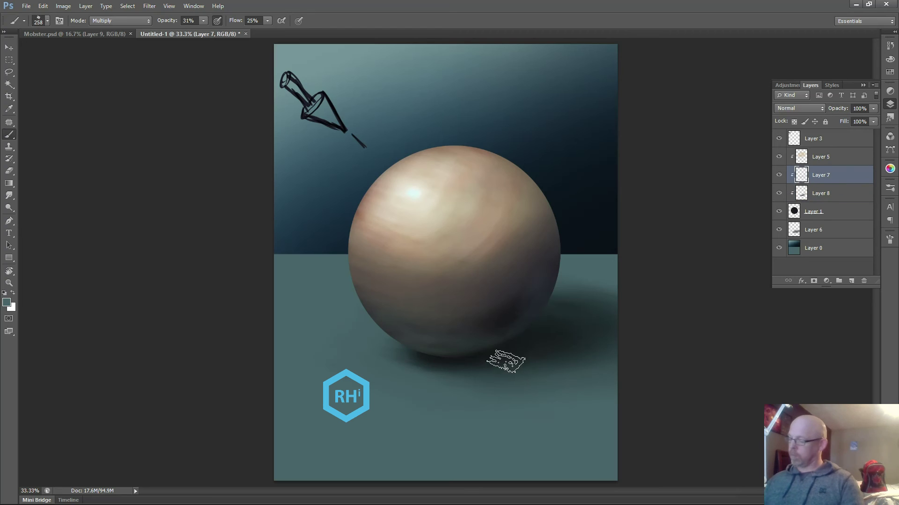
key("e")
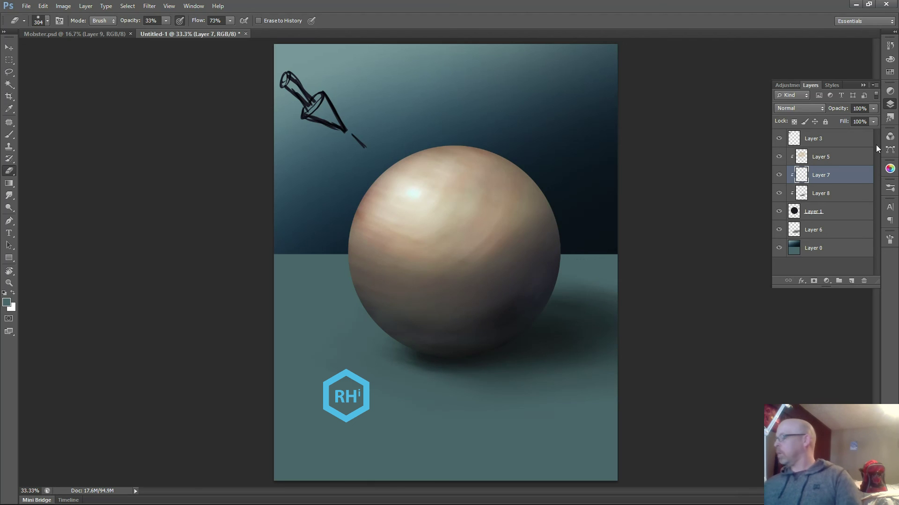
left_click(854, 161)
key("ctrl+shift+alt+n")
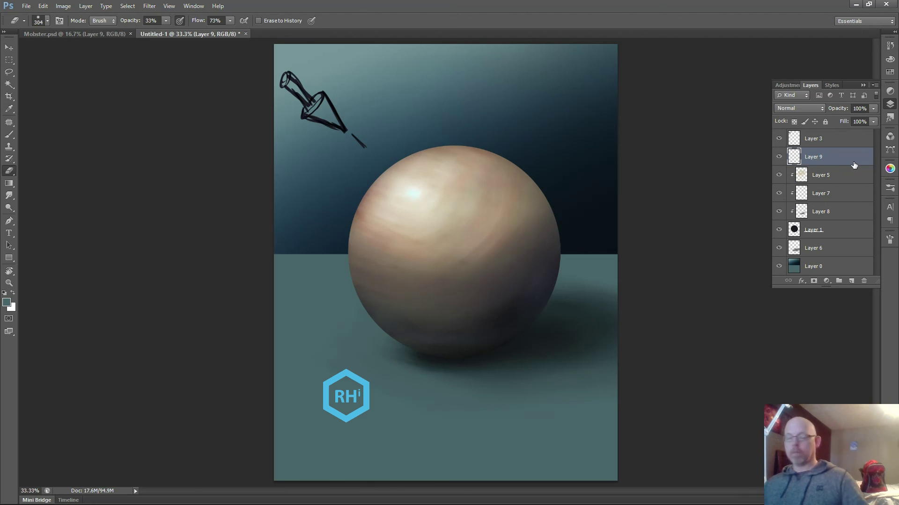
Step: Clip Layer 9 to the sphere in Multiply mode and darken the sphere's right edge
left_click(852, 165, "alt")
left_click(799, 108)
left_click(791, 149)
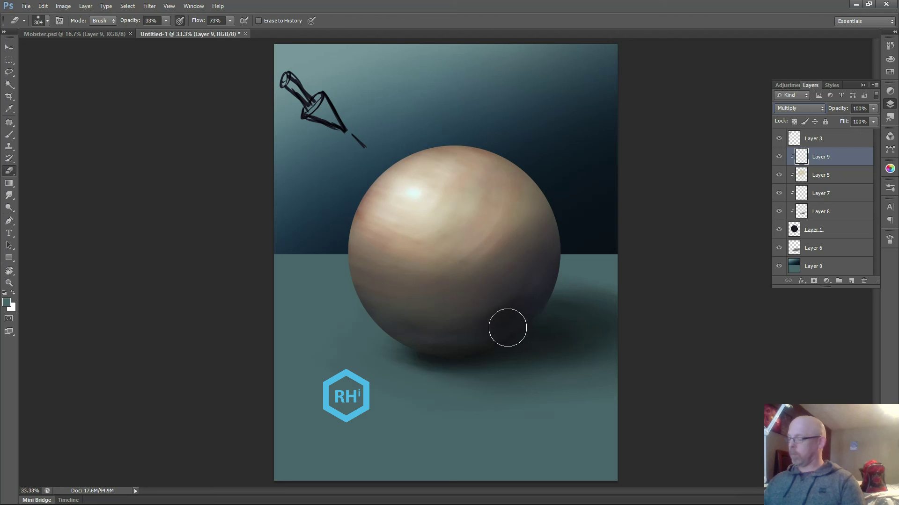
key("b")
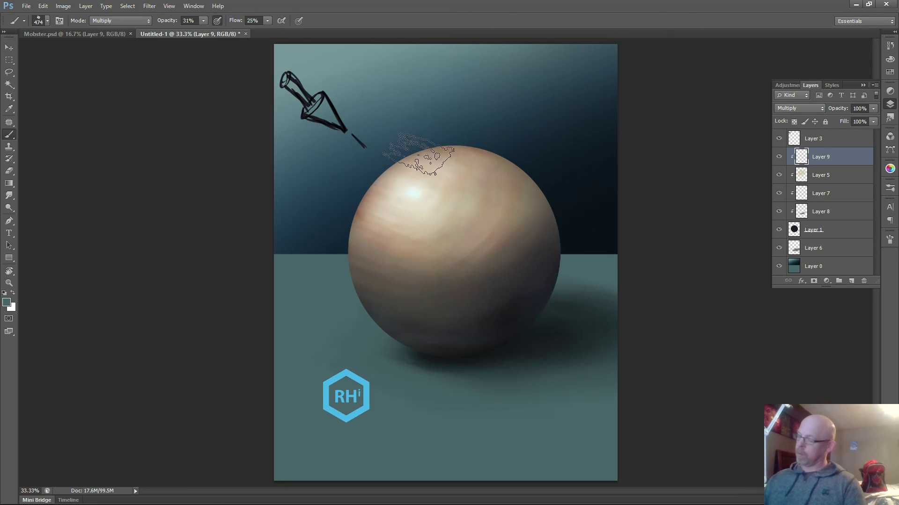
left_click_drag(442, 368, 566, 270)
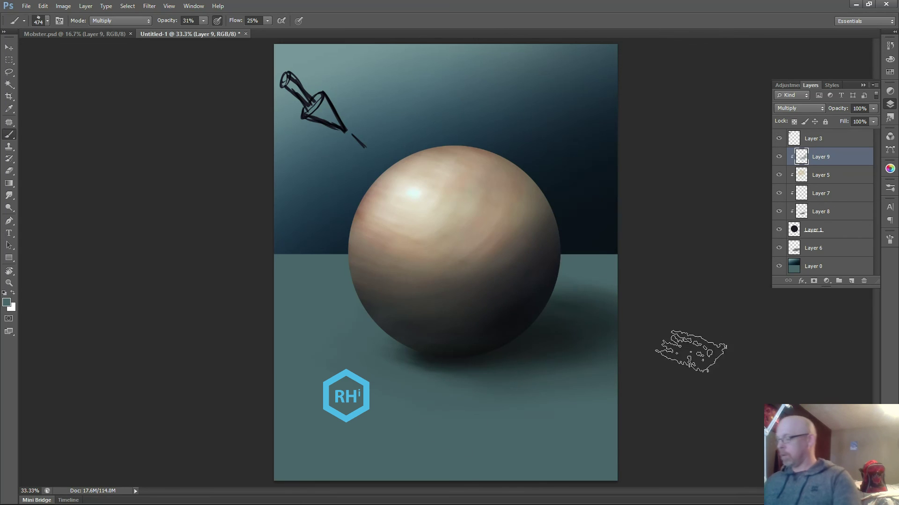
Step: Check the whole painting, erase excess shading with a large eraser, and hide the Layer 3 sketch
key("ctrl+minus")
key("ctrl+minus")
key("ctrl+minus")
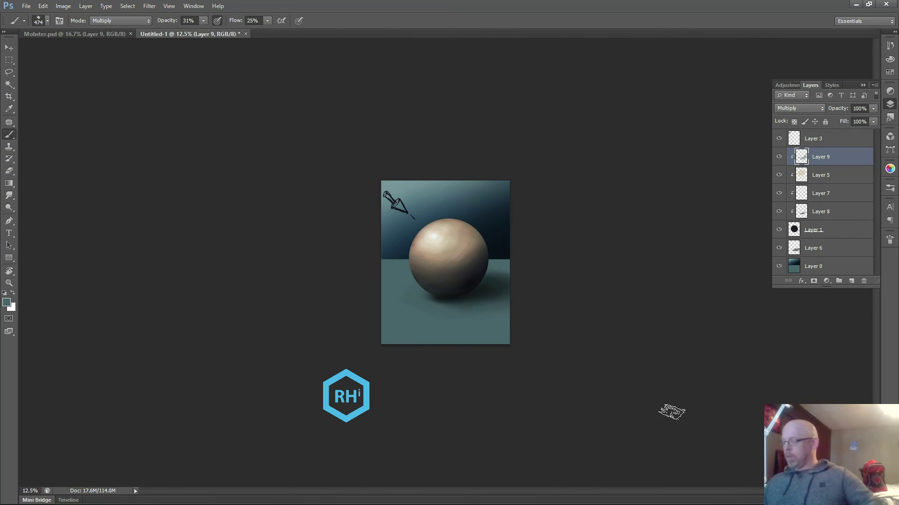
key("ctrl+plus")
key("ctrl+plus")
key("ctrl+minus")
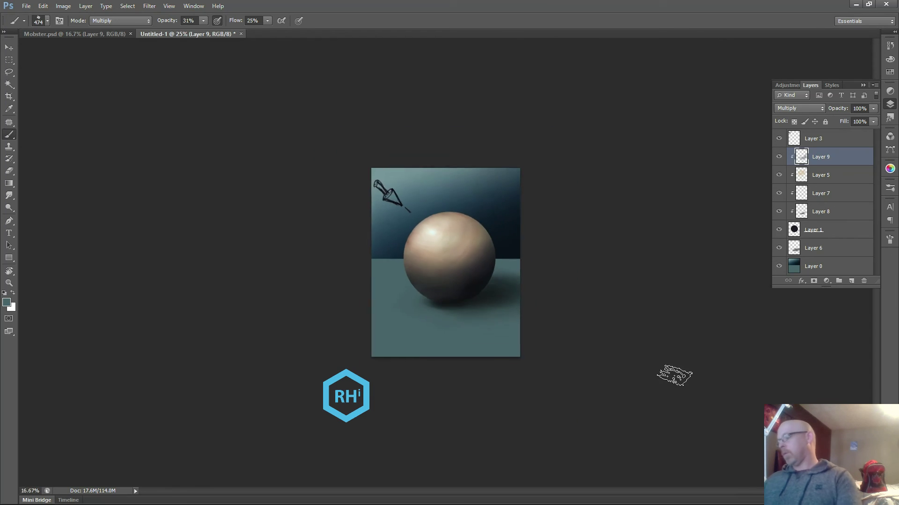
key("ctrl+minus")
key("ctrl+minus")
key("ctrl+minus")
key("ctrl+plus")
key("e")
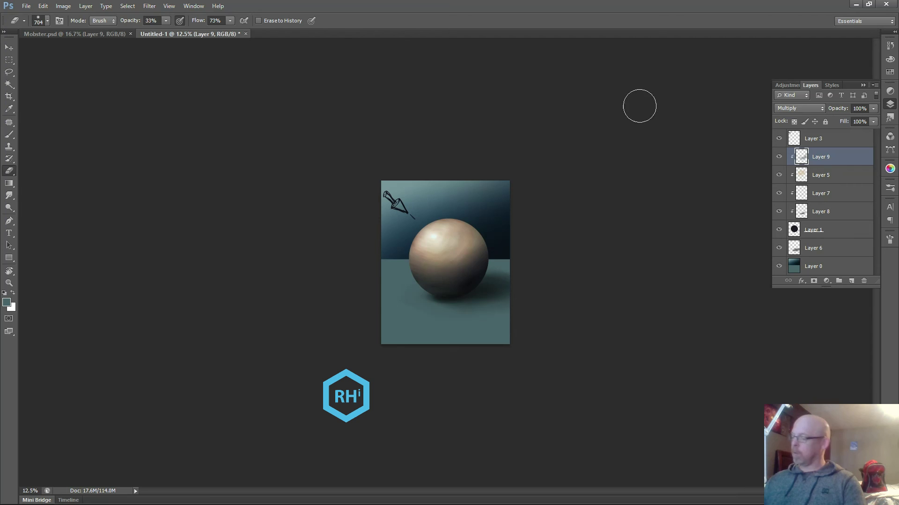
key("ctrl+plus")
left_click(779, 138)
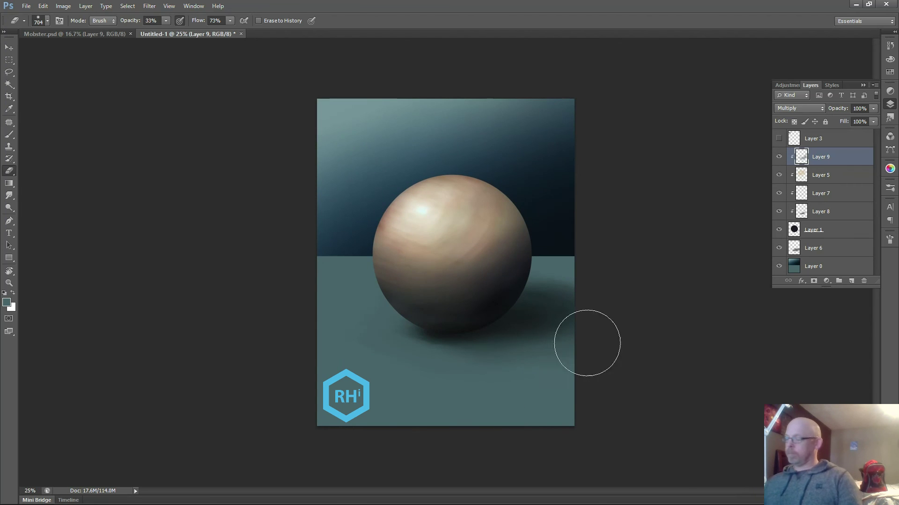
Step: Sign white initials on a new layer with a small hard brush at full opacity
key("b")
left_click(47, 21)
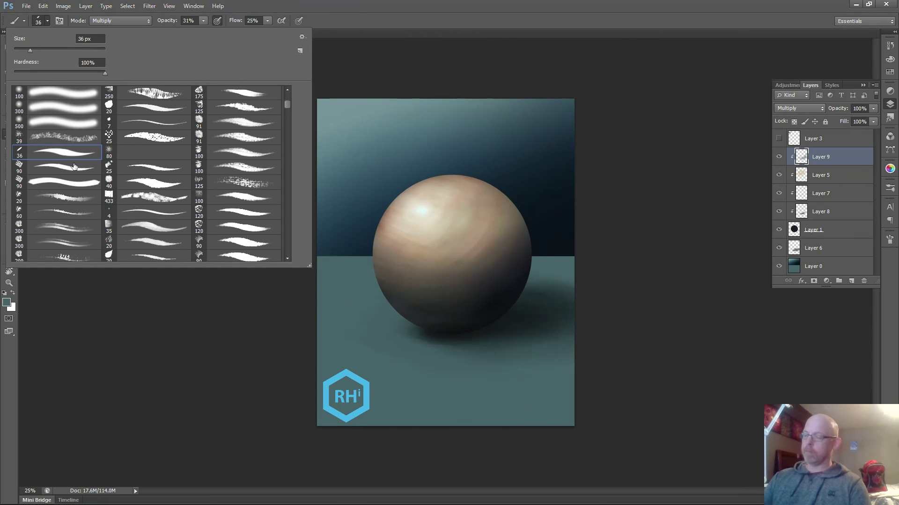
key("Escape")
key("x")
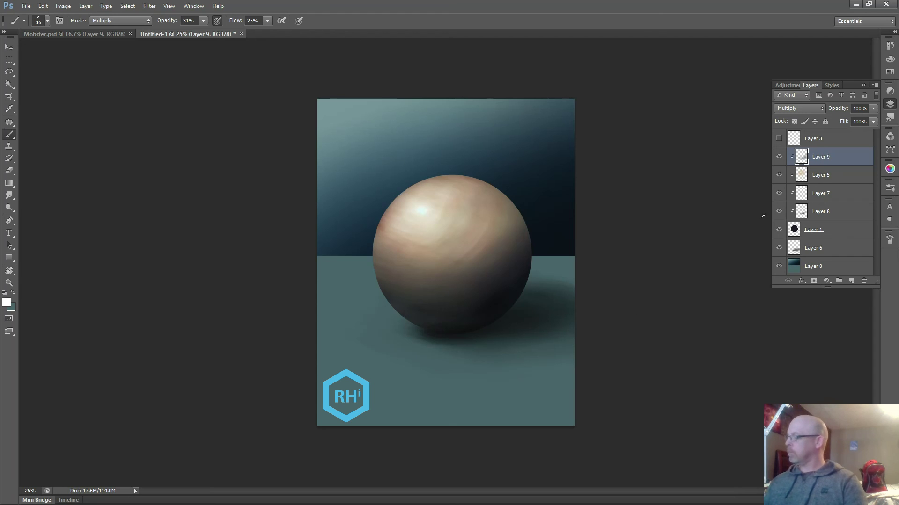
key("ctrl+shift+alt+n")
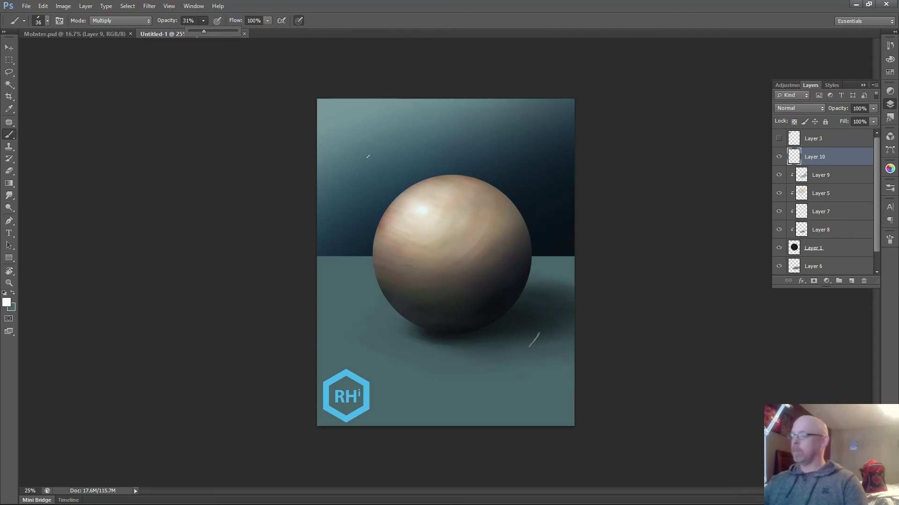
left_click_drag(529, 346, 538, 333)
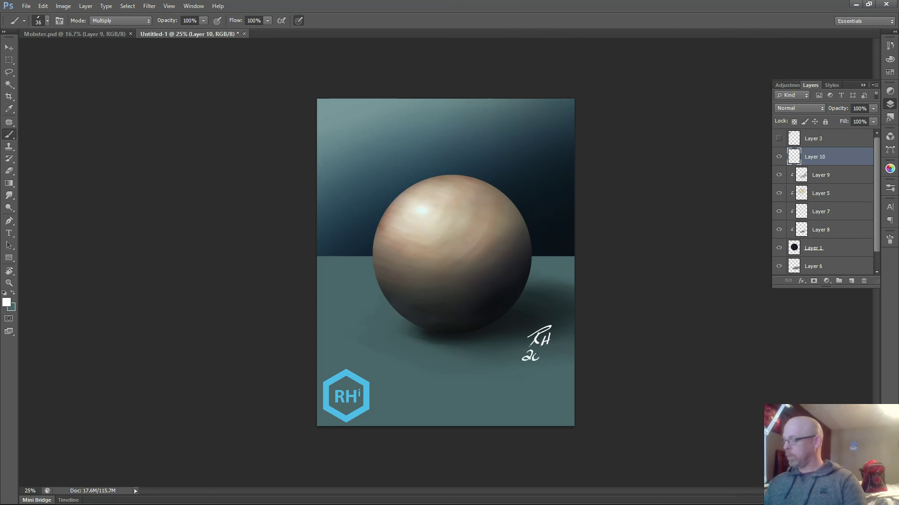